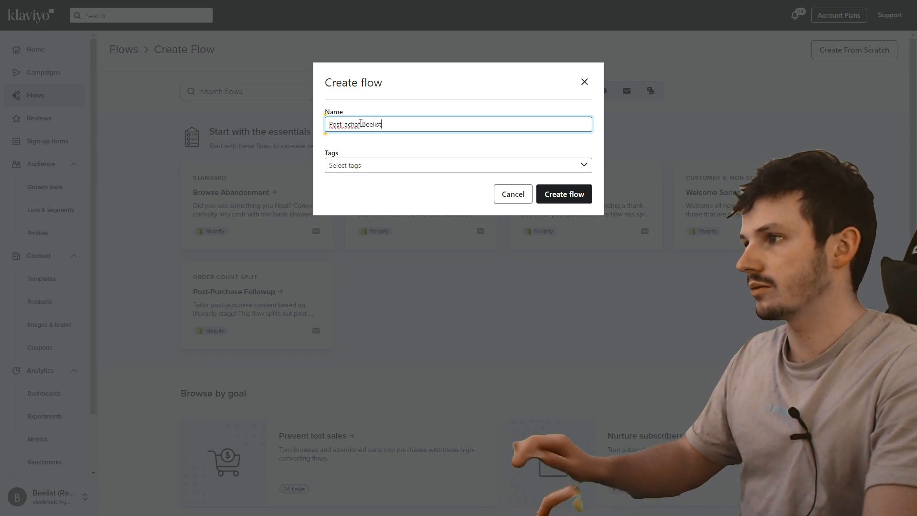
Add a new tag named Post-achat and create the flow named Post-achat Beelist
{"action": "left_click", "coordinate": [330, 166]}
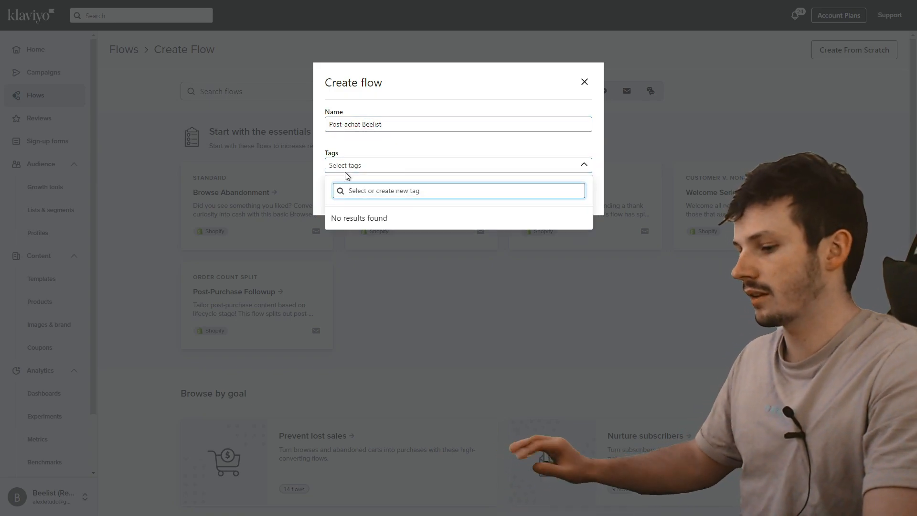
{"action": "type", "text": "Post-ac"}
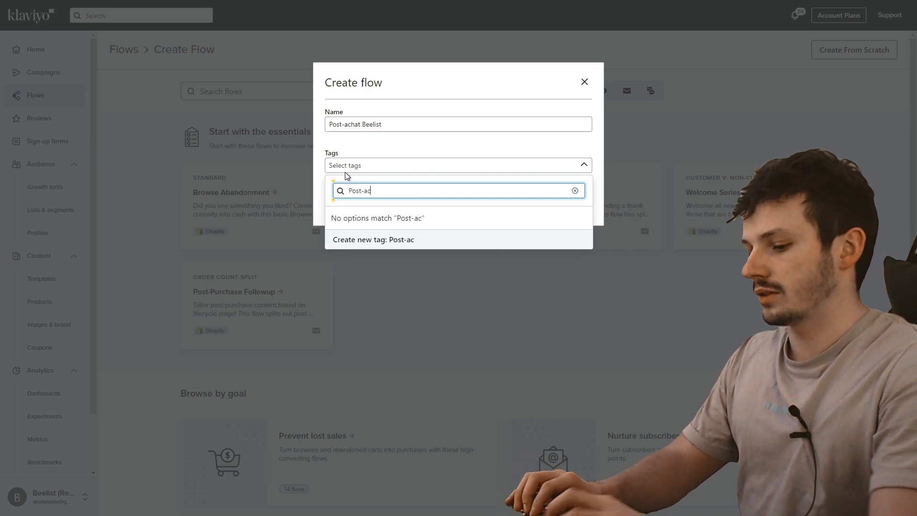
{"action": "type", "text": "vat"}
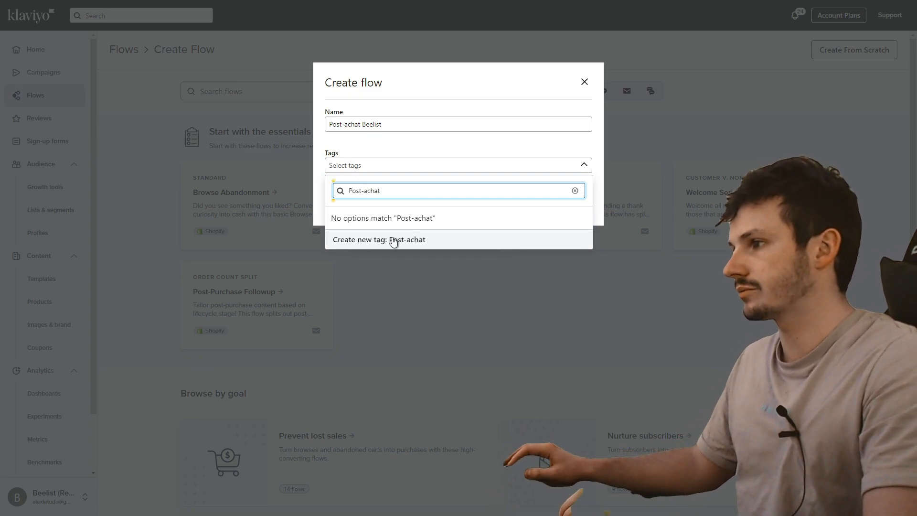
{"action": "left_click", "coordinate": [406, 239]}
{"action": "left_click", "coordinate": [526, 123]}
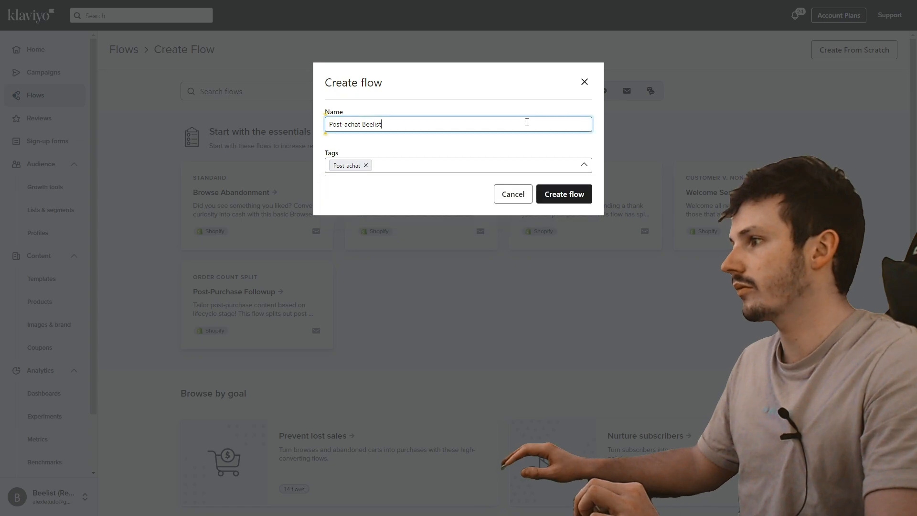
{"action": "left_click", "coordinate": [545, 192]}
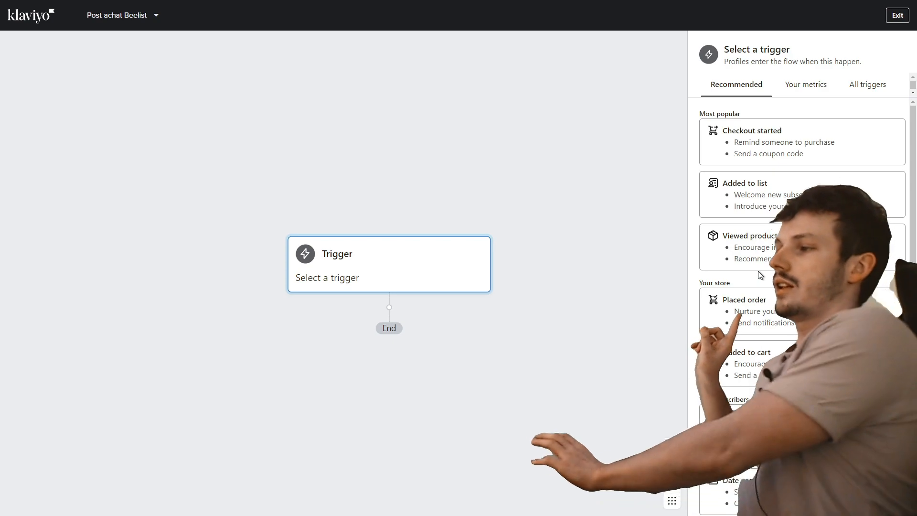
Choose Placed Order as the flow's trigger metric
{"action": "left_click", "coordinate": [744, 300]}
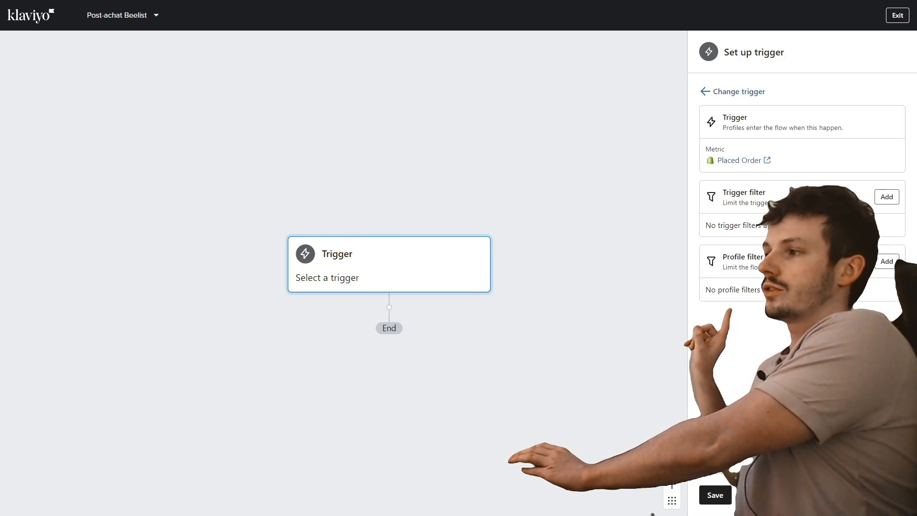
Try to save a trigger filter with the equals operator, value 0 and no dimension, and return to the trigger setup
{"action": "left_click", "coordinate": [886, 197]}
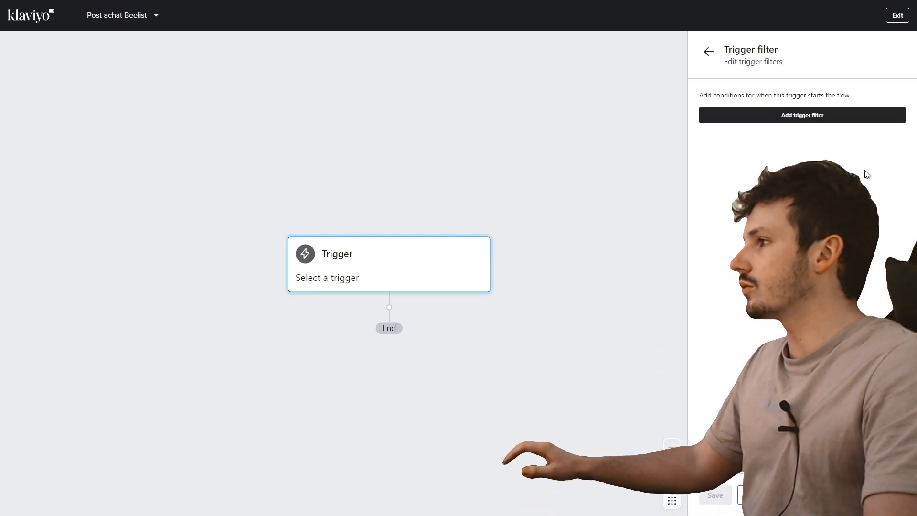
{"action": "left_click", "coordinate": [769, 117]}
{"action": "left_click", "coordinate": [767, 118]}
{"action": "left_click", "coordinate": [764, 122]}
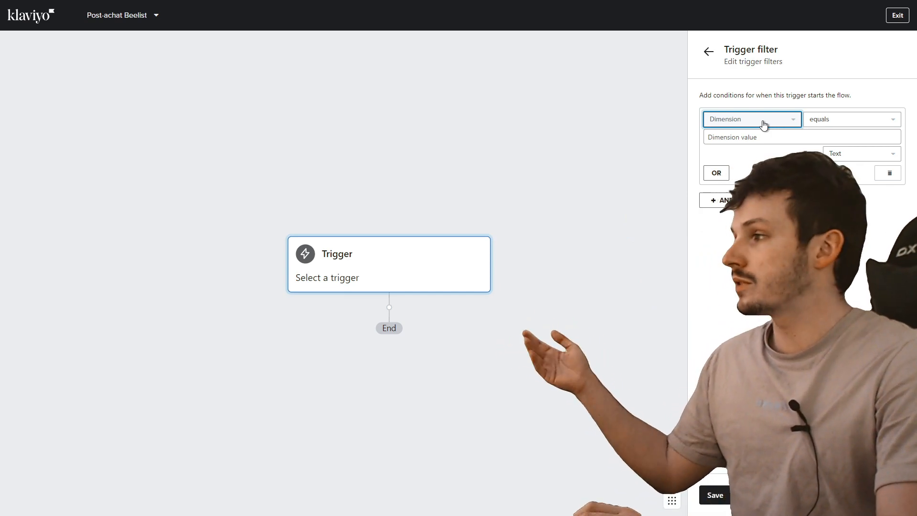
{"action": "left_click", "coordinate": [764, 123]}
{"action": "left_click", "coordinate": [766, 122]}
{"action": "left_click", "coordinate": [765, 123]}
{"action": "left_click", "coordinate": [762, 141]}
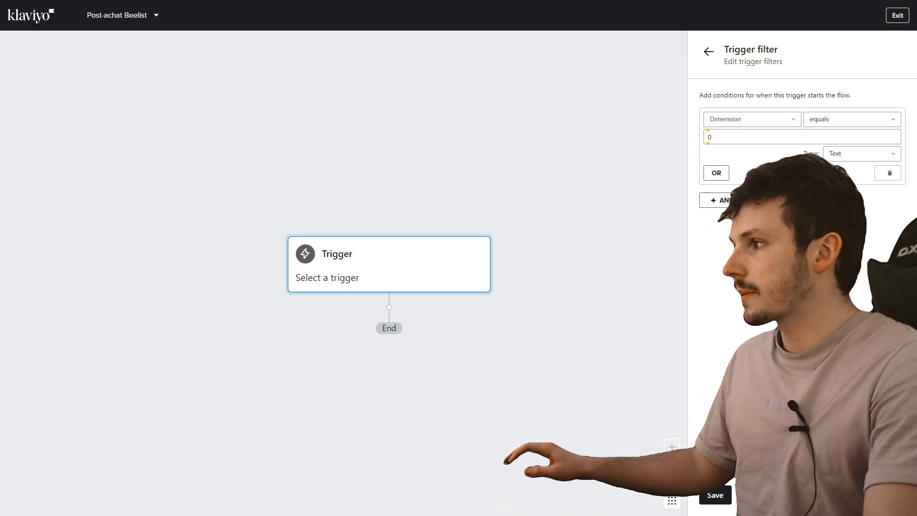
{"action": "left_click", "coordinate": [721, 495]}
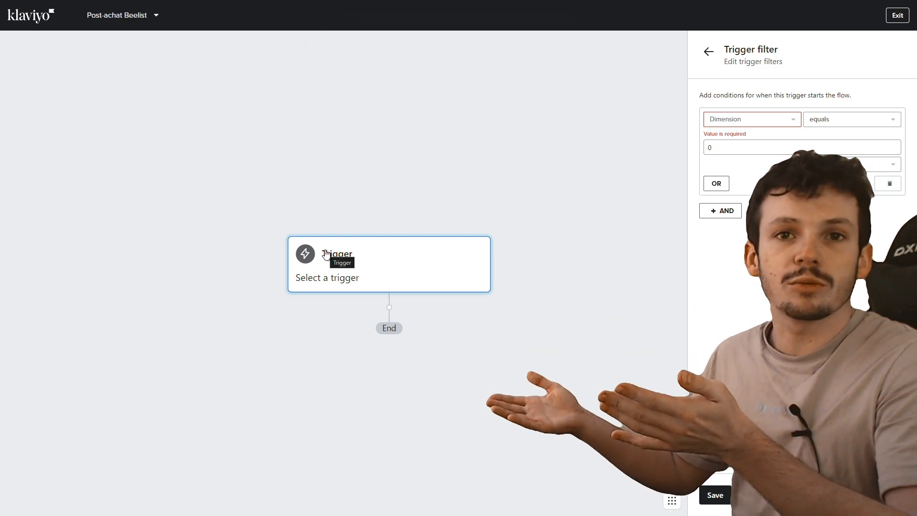
{"action": "left_click", "coordinate": [710, 51]}
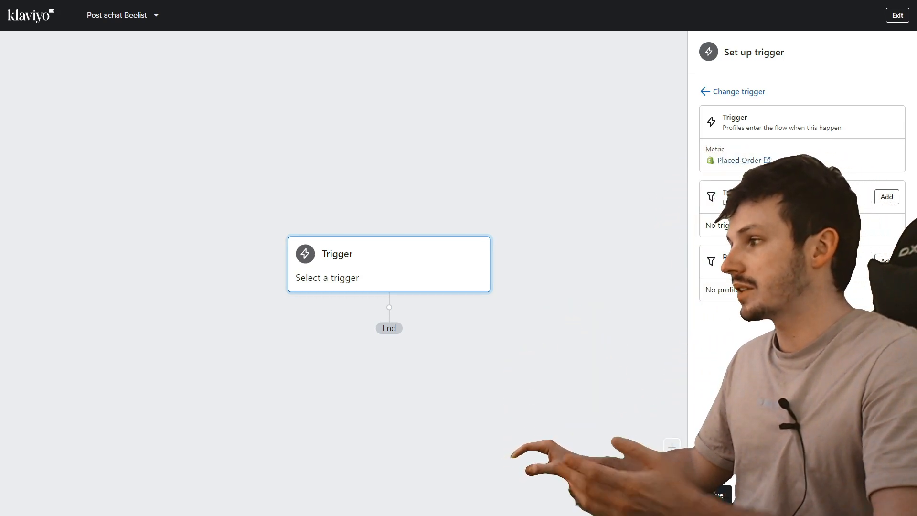
Save the flow's Placed Order trigger without any filters and confirm the selection
{"action": "left_click_drag", "start_coordinate": [462, 315], "coordinate": [457, 275]}
{"action": "scroll", "coordinate": [458, 277], "scroll_direction": "down", "scroll_amount": 2}
{"action": "scroll", "coordinate": [519, 318], "scroll_direction": "up", "scroll_amount": 2}
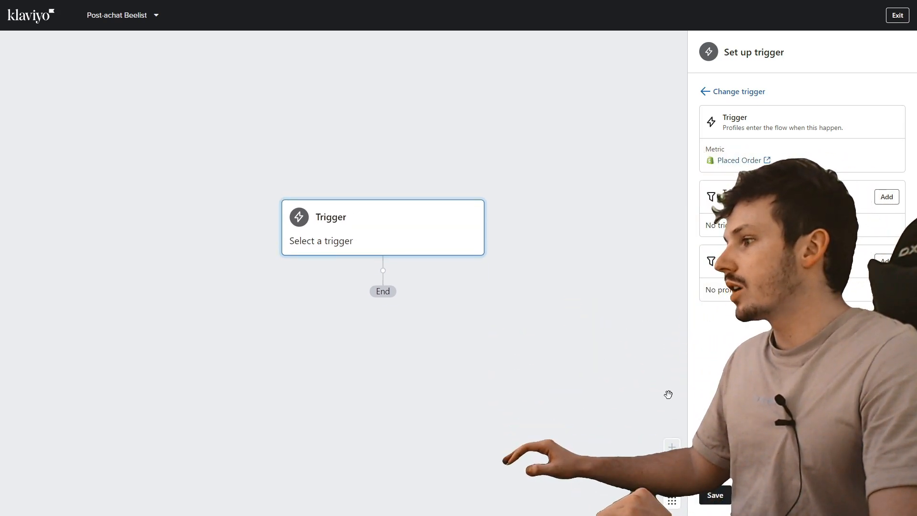
{"action": "left_click", "coordinate": [714, 498]}
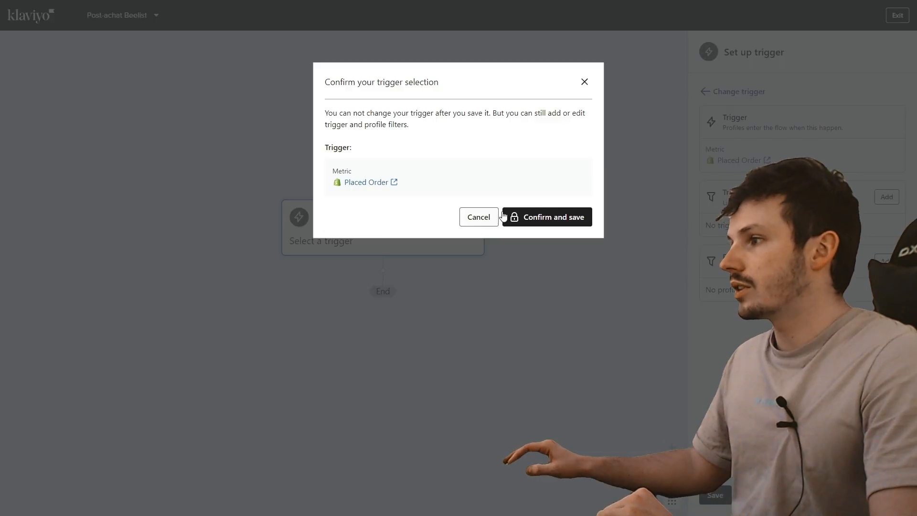
{"action": "left_click", "coordinate": [541, 218]}
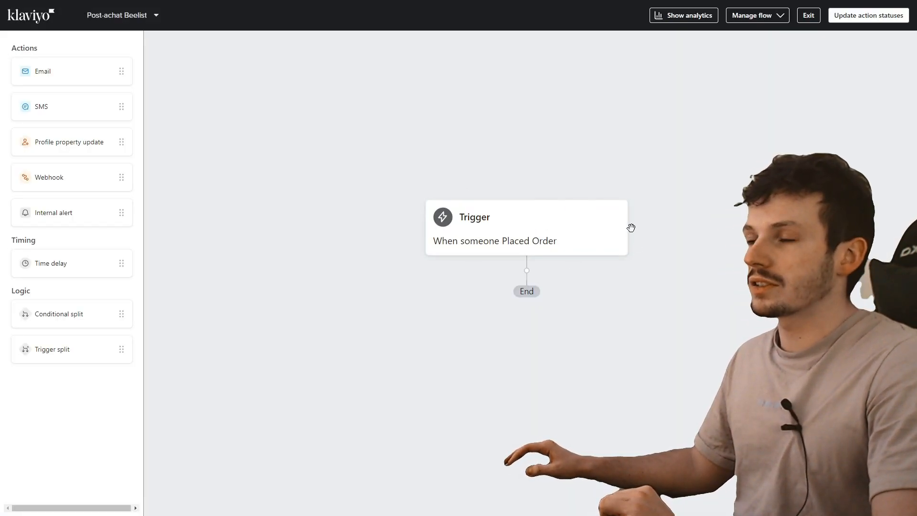
Add a time delay below the trigger and insert an email named Email #1 - Welcome between the two
{"action": "left_click_drag", "start_coordinate": [45, 264], "coordinate": [517, 290]}
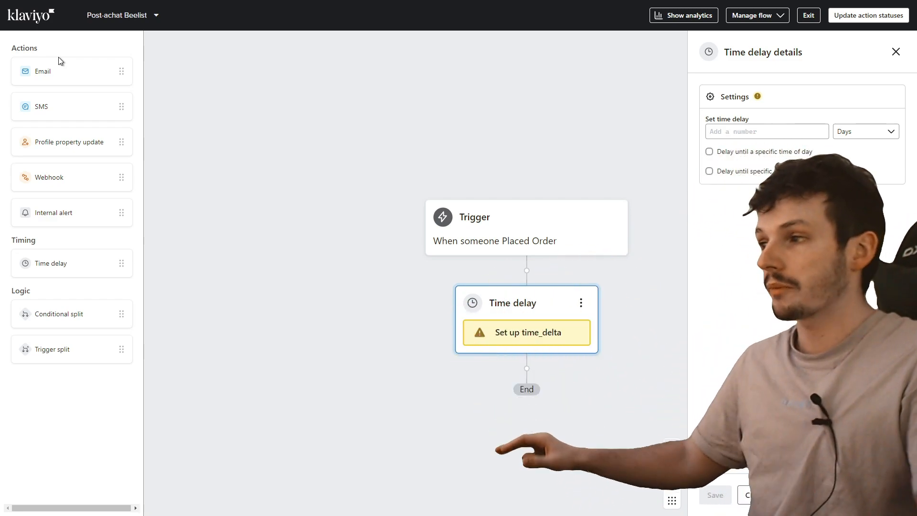
{"action": "left_click", "coordinate": [547, 239]}
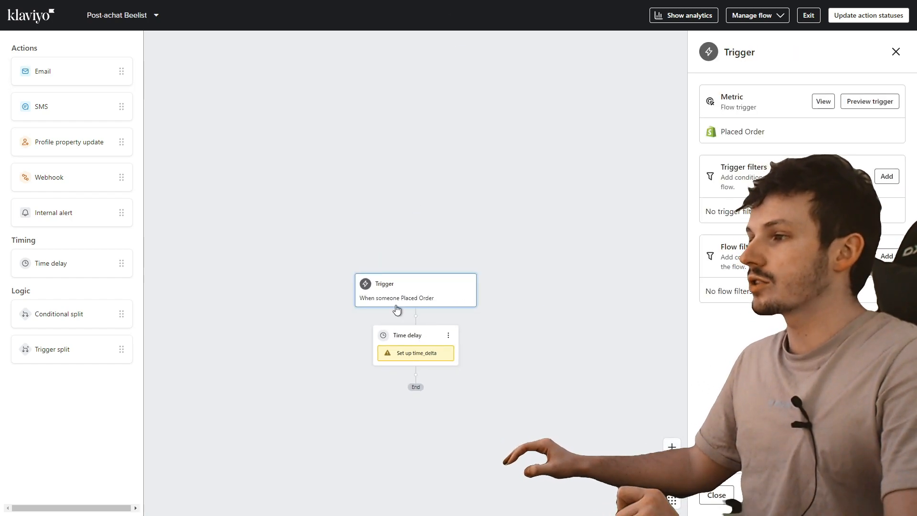
{"action": "left_click_drag", "start_coordinate": [87, 77], "coordinate": [422, 326]}
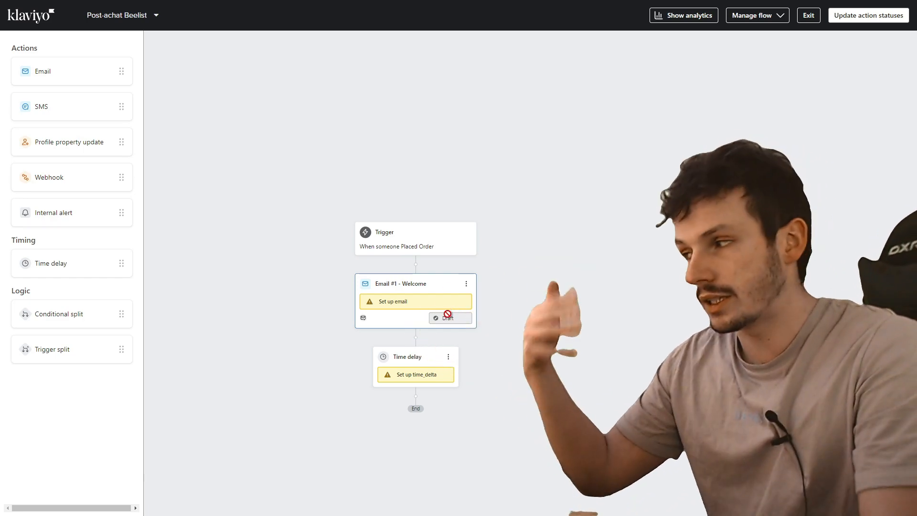
{"action": "left_click", "coordinate": [418, 296]}
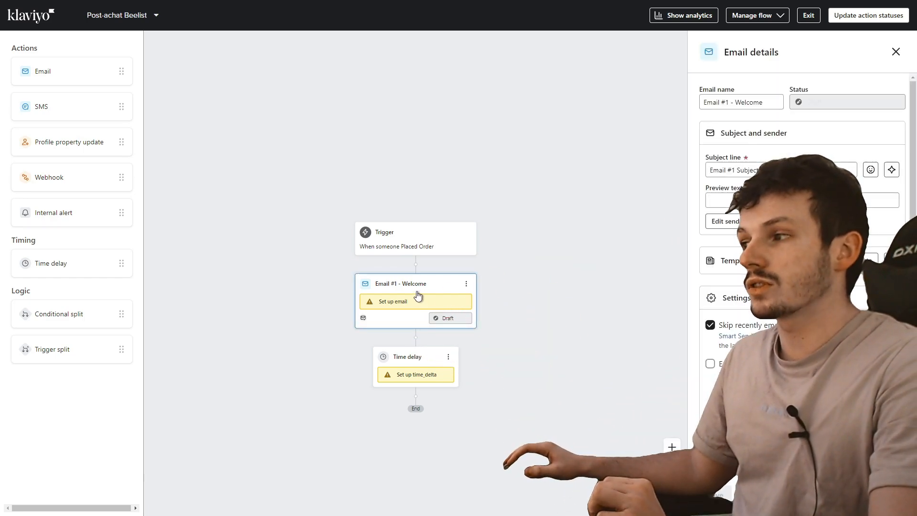
{"action": "left_click", "coordinate": [495, 290]}
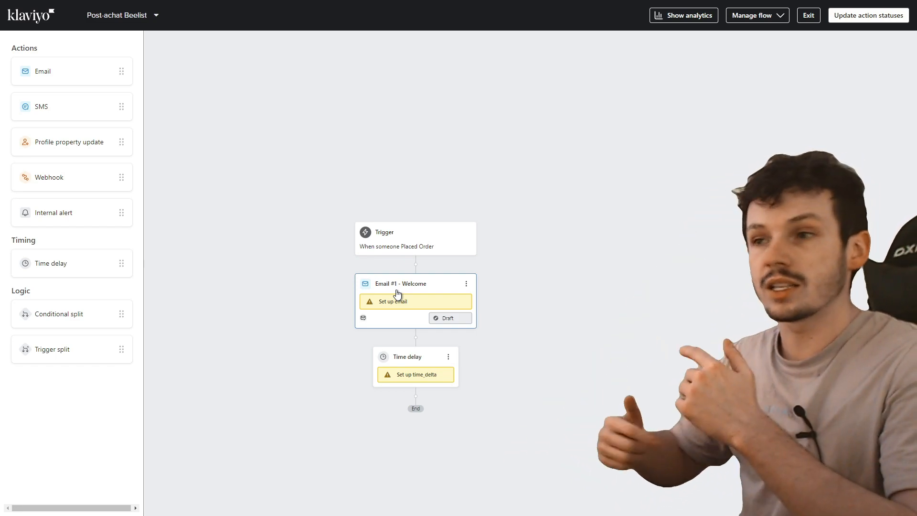
Insert a conditional split directly below the trigger for people whose Placed Order equals 1 over all time, and save it
{"action": "left_click_drag", "start_coordinate": [62, 314], "coordinate": [420, 269]}
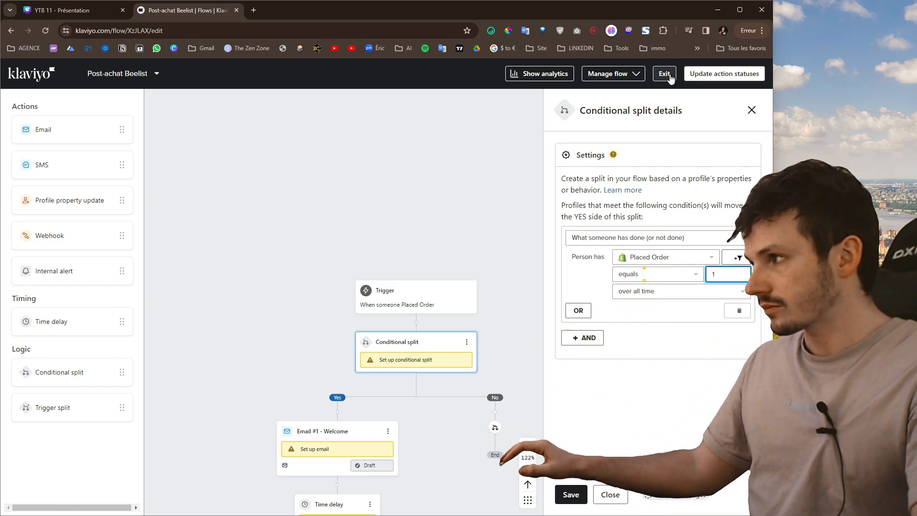
{"action": "left_click", "coordinate": [573, 501]}
{"action": "left_click_drag", "start_coordinate": [451, 408], "coordinate": [368, 220]}
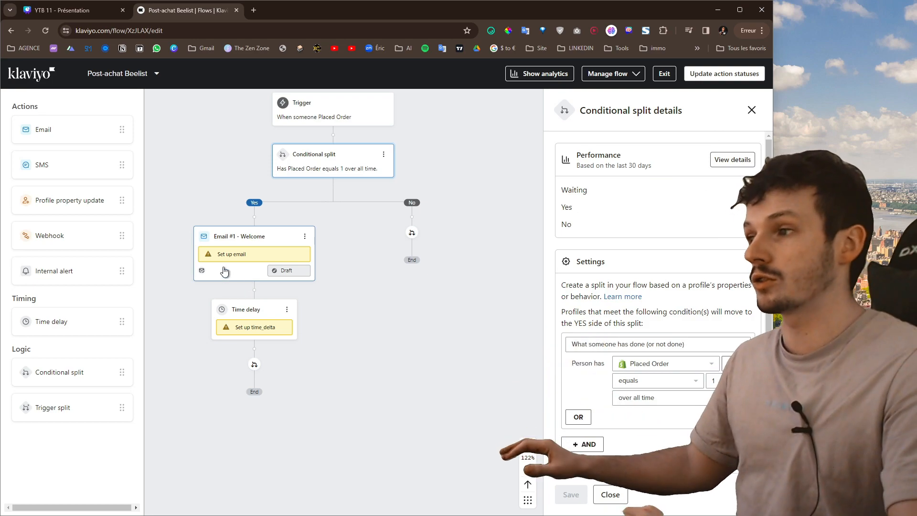
Add a second email after the time delay in the Yes branch
{"action": "left_click", "coordinate": [254, 250]}
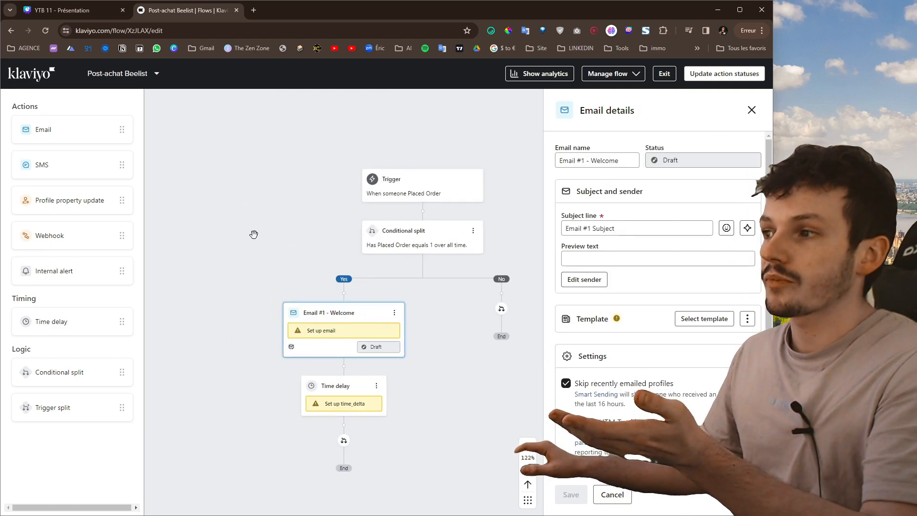
{"action": "left_click_drag", "start_coordinate": [46, 129], "coordinate": [298, 325]}
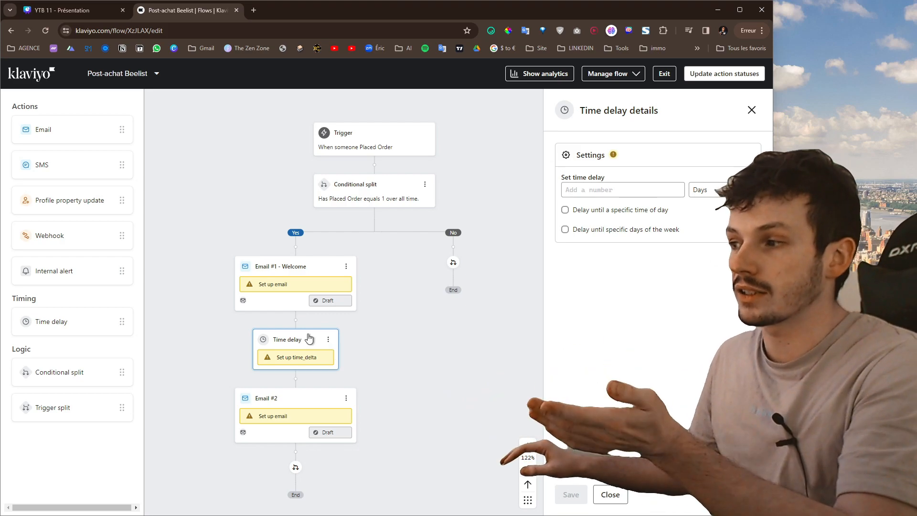
Set the time delay between the two emails to 14 hours and save it
{"action": "type", "text": "1"}
{"action": "left_click", "coordinate": [700, 190]}
{"action": "left_click", "coordinate": [706, 228]}
{"action": "left_click", "coordinate": [620, 189]}
{"action": "type", "text": "4"}
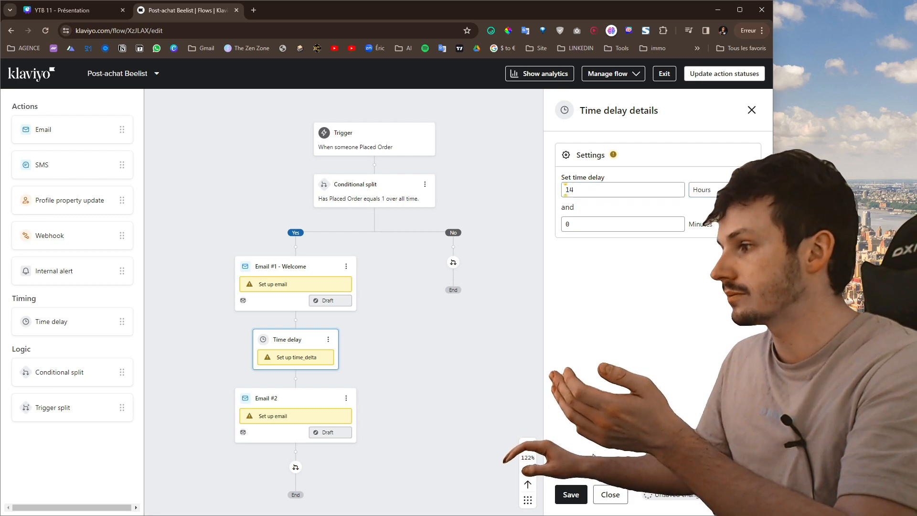
{"action": "left_click", "coordinate": [577, 493]}
{"action": "left_click_drag", "start_coordinate": [397, 366], "coordinate": [388, 296]}
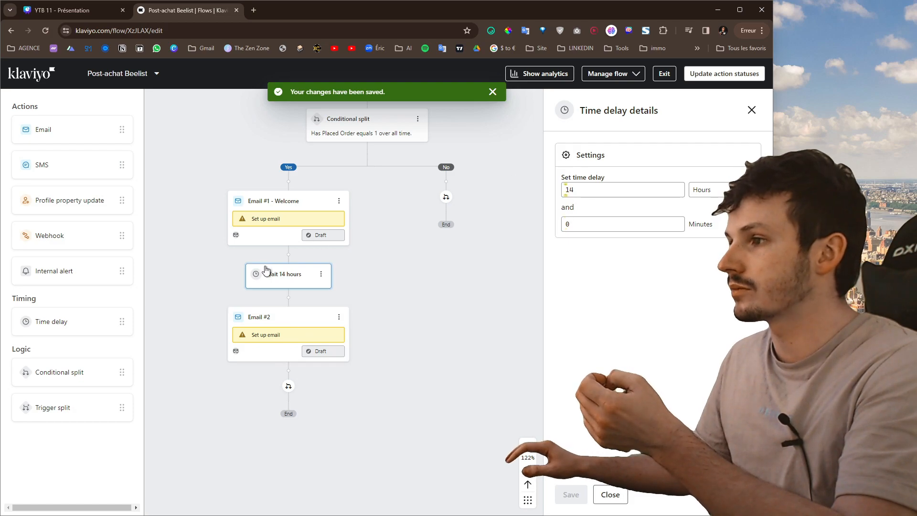
Set the time delay between the two emails to 1 day and save it
{"action": "left_click_drag", "start_coordinate": [671, 192], "coordinate": [397, 131]}
{"action": "type", "text": "1"}
{"action": "left_click", "coordinate": [707, 190]}
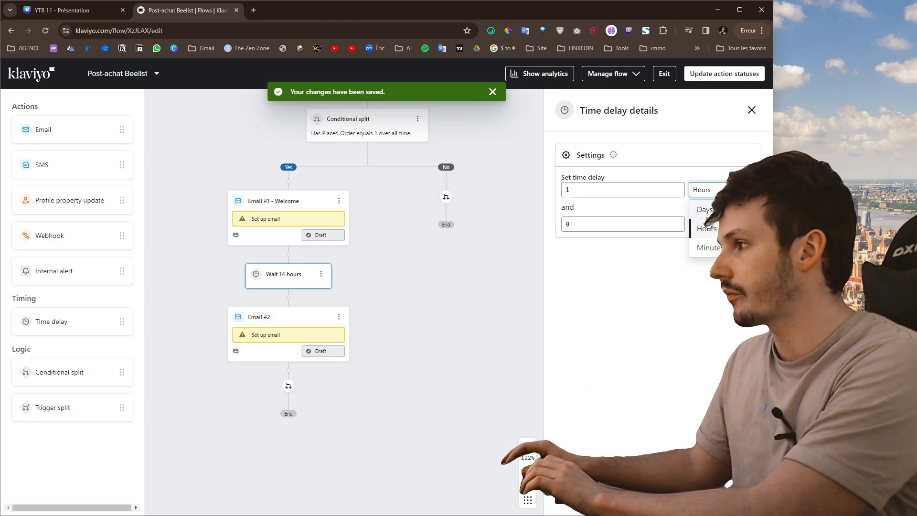
{"action": "left_click", "coordinate": [706, 211]}
{"action": "left_click", "coordinate": [570, 494]}
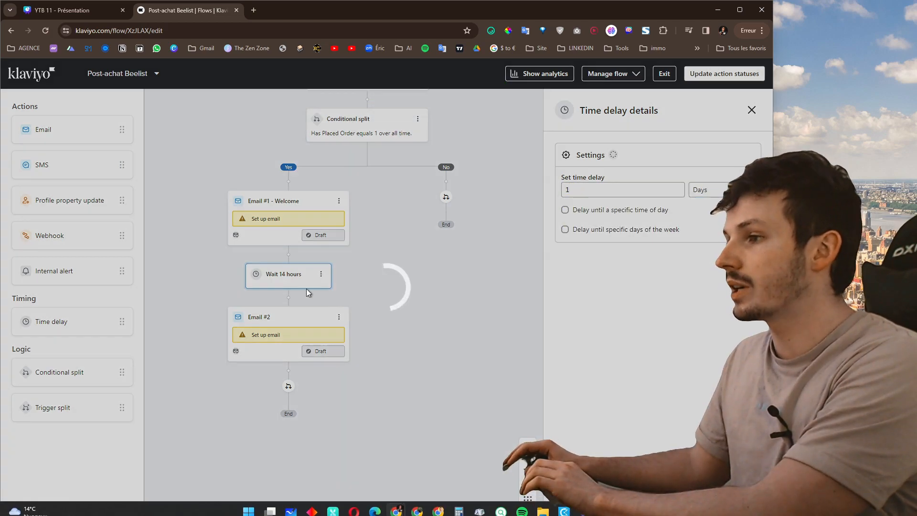
Rename the second email in the Yes branch as Email #2 - Social CTA and close its details
{"action": "left_click", "coordinate": [282, 320]}
{"action": "left_click", "coordinate": [601, 161]}
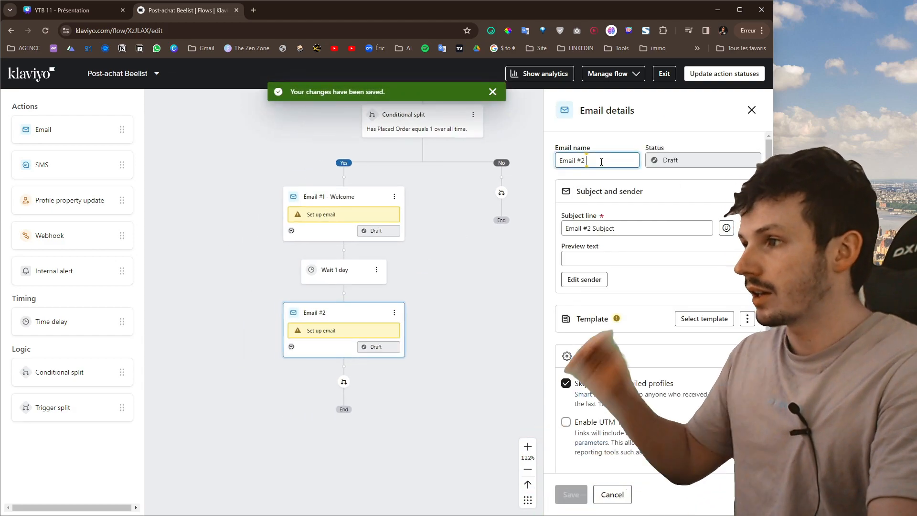
{"action": "type", "text": "- Scoil"}
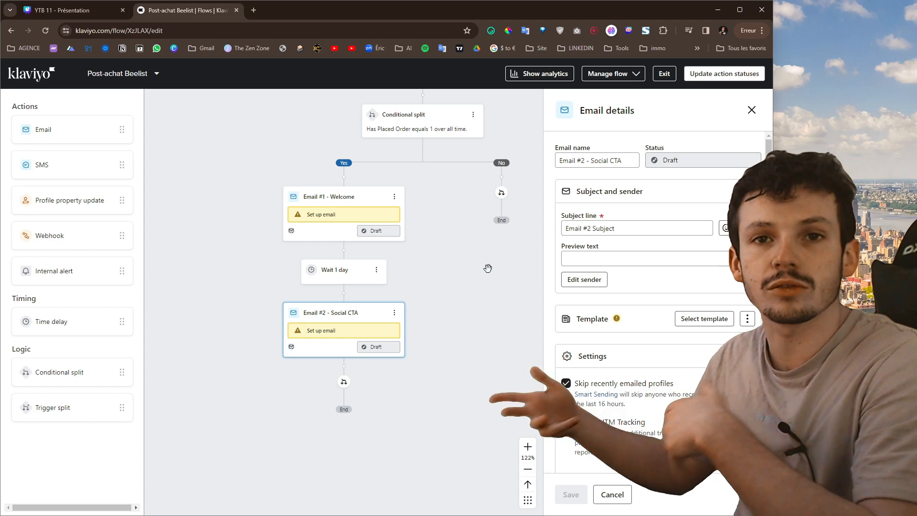
{"action": "scroll", "coordinate": [354, 325], "scroll_direction": "down", "scroll_amount": 2}
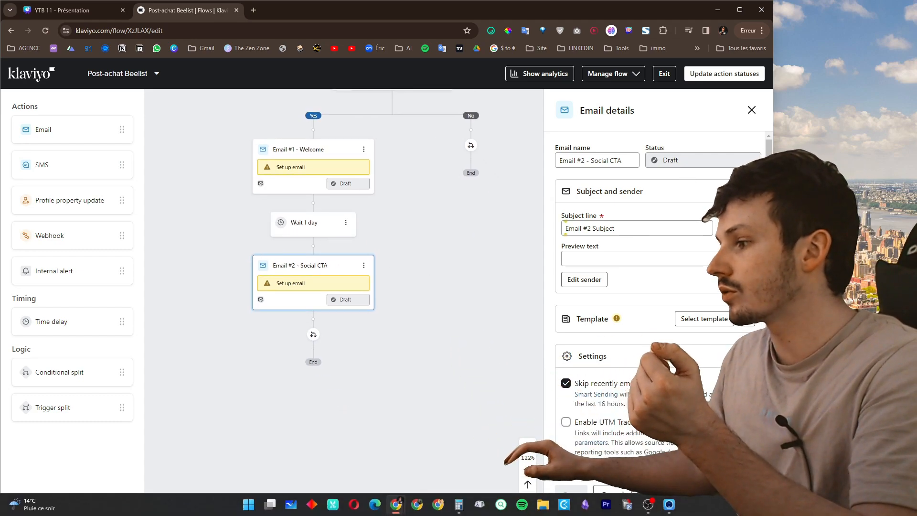
{"action": "left_click", "coordinate": [612, 494]}
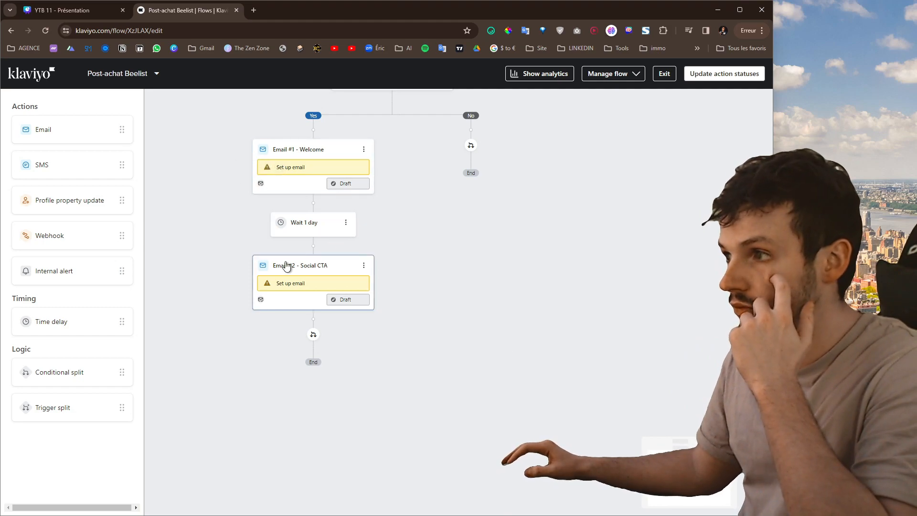
Add another time delay after the Email #2 - Social CTA email and close its details without entering a duration
{"action": "left_click_drag", "start_coordinate": [71, 314], "coordinate": [315, 319]}
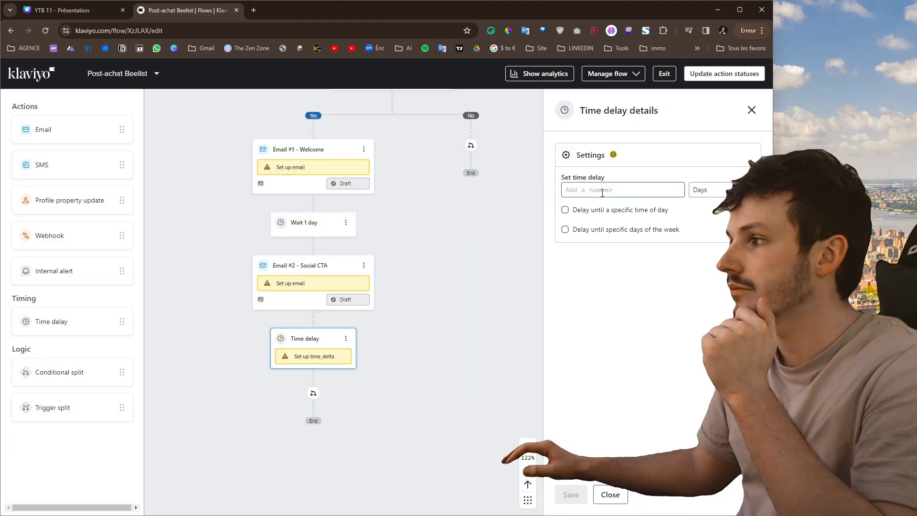
{"action": "left_click_drag", "start_coordinate": [477, 232], "coordinate": [389, 359]}
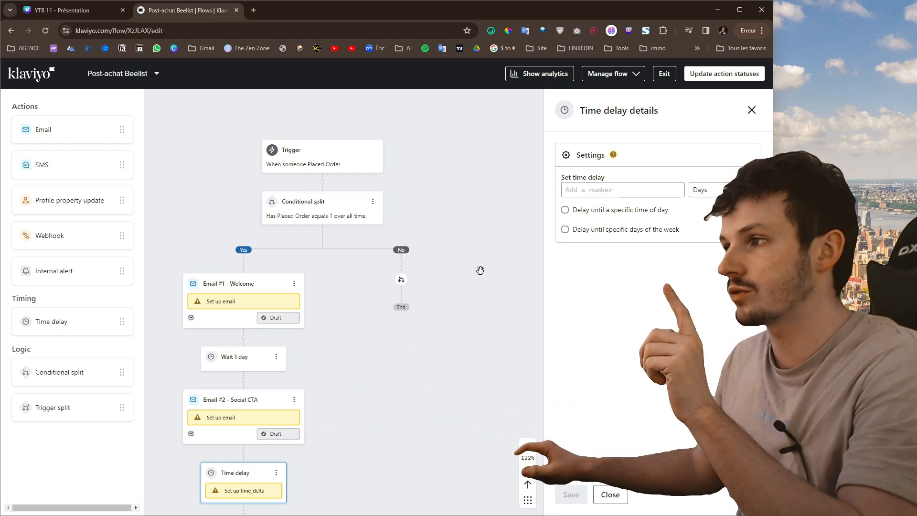
{"action": "left_click_drag", "start_coordinate": [394, 199], "coordinate": [417, 215]}
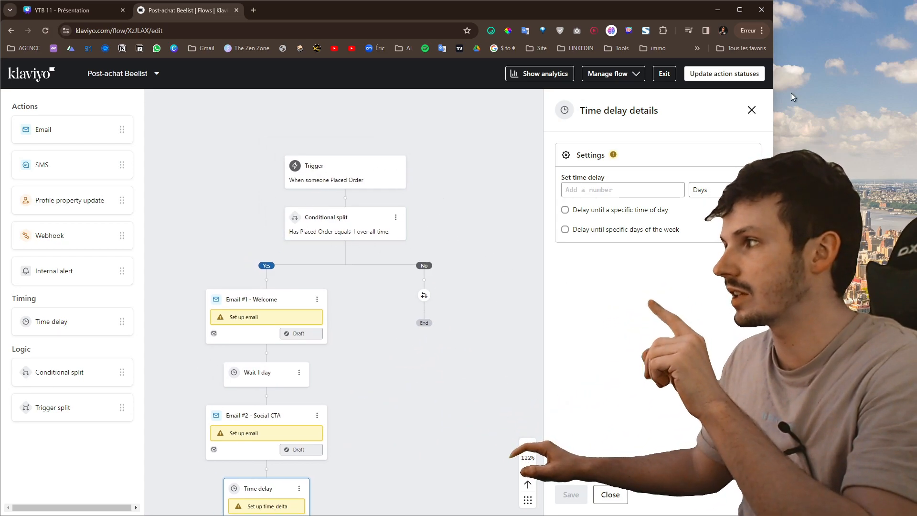
{"action": "left_click", "coordinate": [751, 110]}
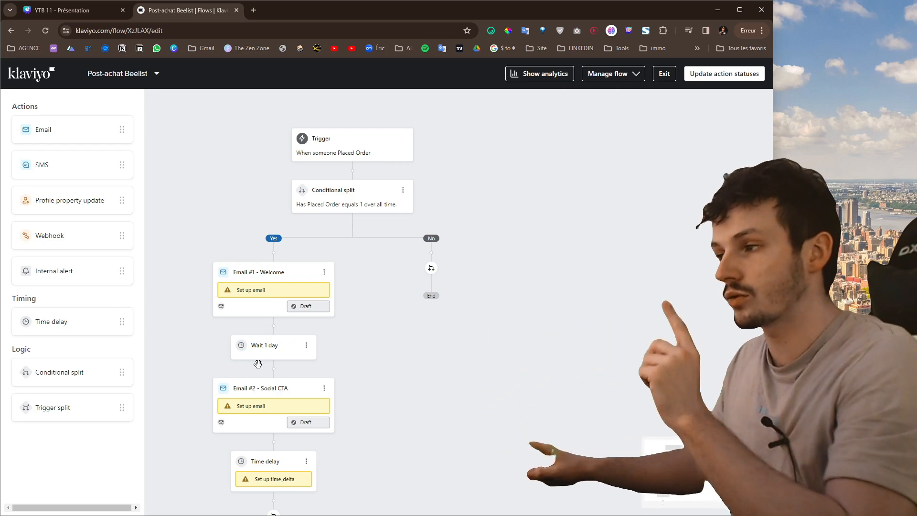
Add a second conditional split to the No branch of the first conditional split
{"action": "left_click", "coordinate": [374, 190]}
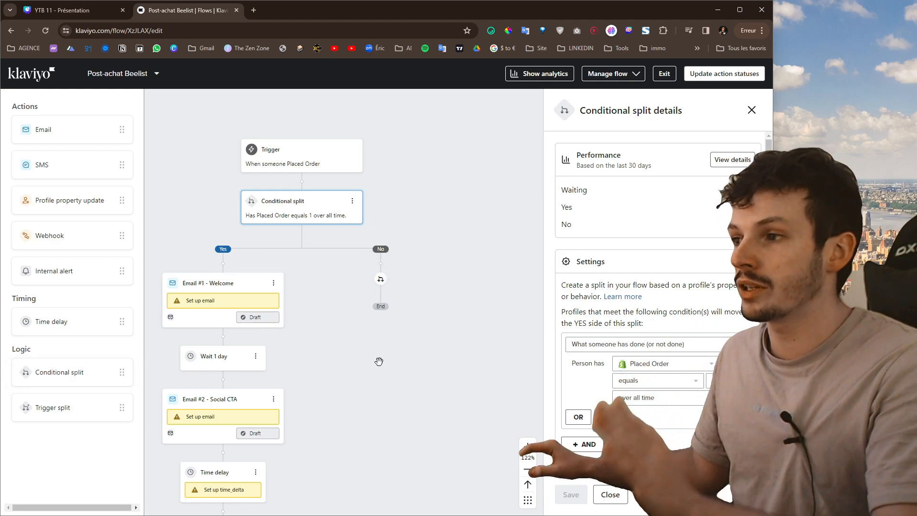
{"action": "left_click_drag", "start_coordinate": [378, 362], "coordinate": [347, 347]}
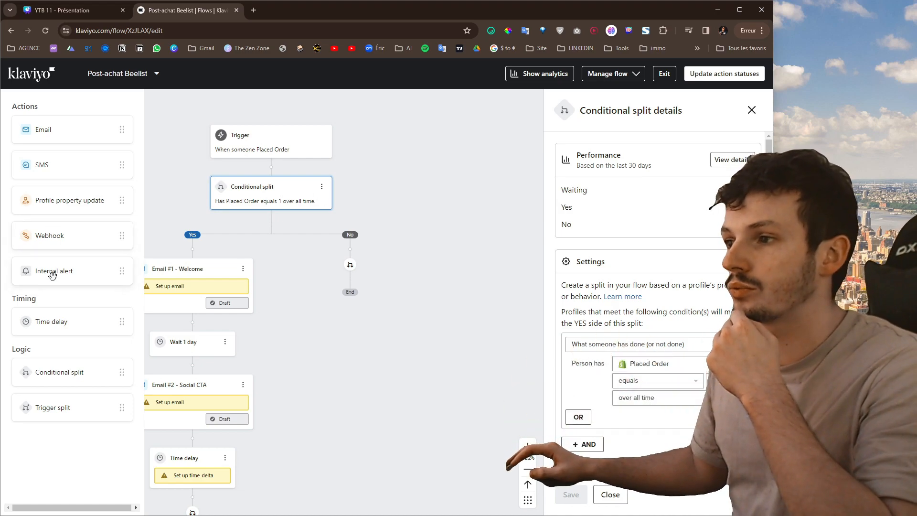
{"action": "left_click_drag", "start_coordinate": [53, 372], "coordinate": [342, 260]}
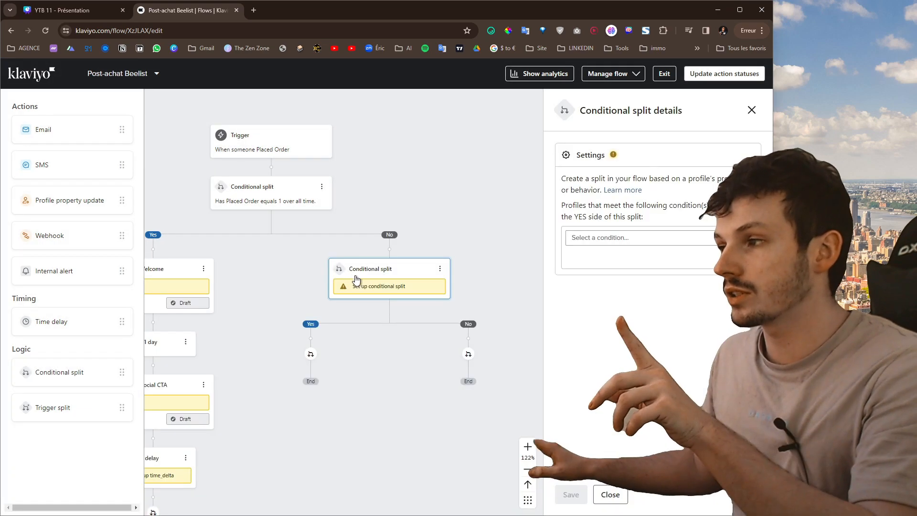
Base the new split on What someone has done (or not done) with the Placed Order metric
{"action": "left_click", "coordinate": [647, 238]}
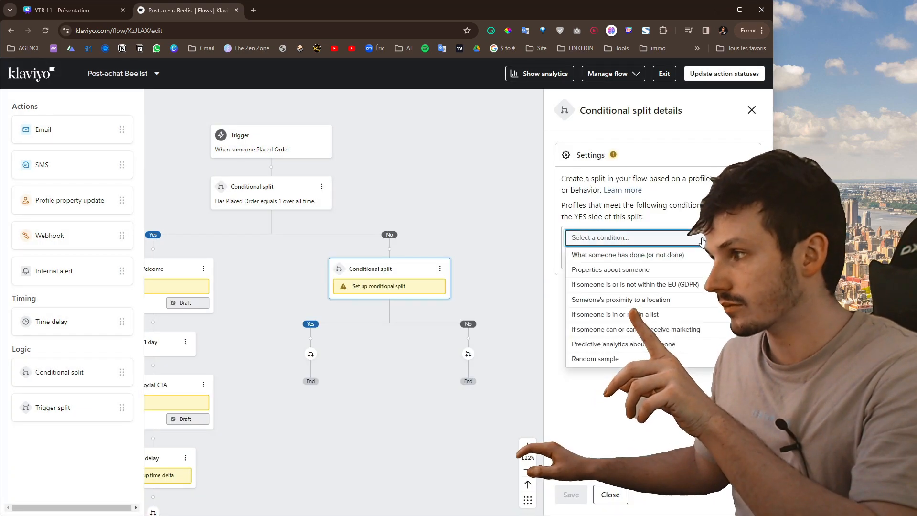
{"action": "left_click", "coordinate": [679, 270]}
{"action": "left_click", "coordinate": [635, 237]}
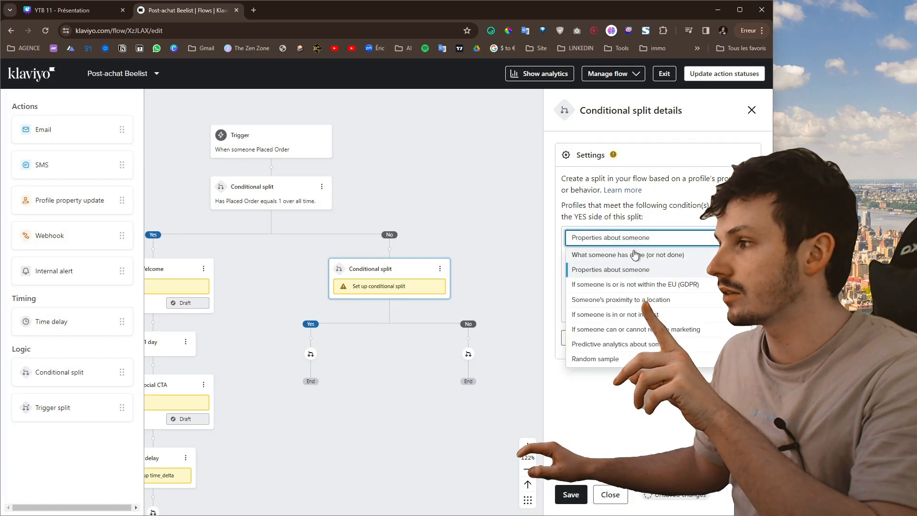
{"action": "left_click", "coordinate": [635, 254]}
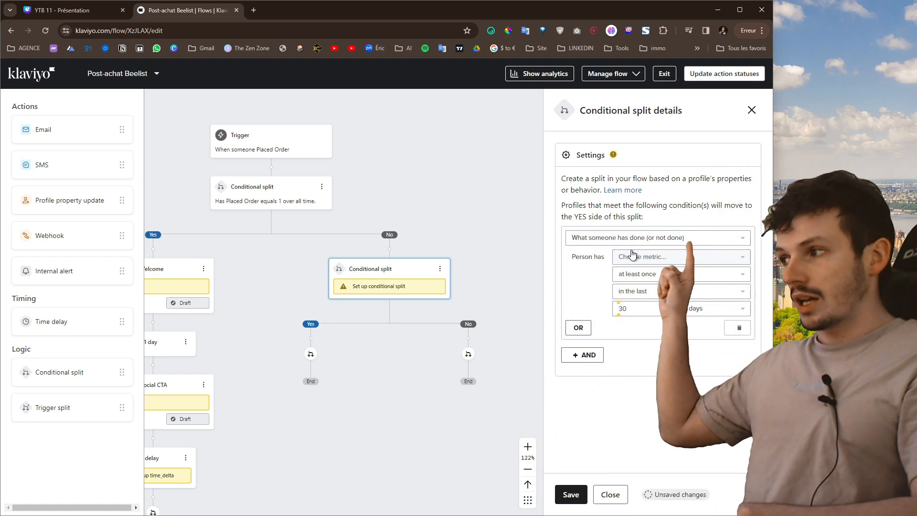
{"action": "left_click", "coordinate": [664, 258]}
{"action": "scroll", "coordinate": [667, 324], "scroll_direction": "down", "scroll_amount": 1}
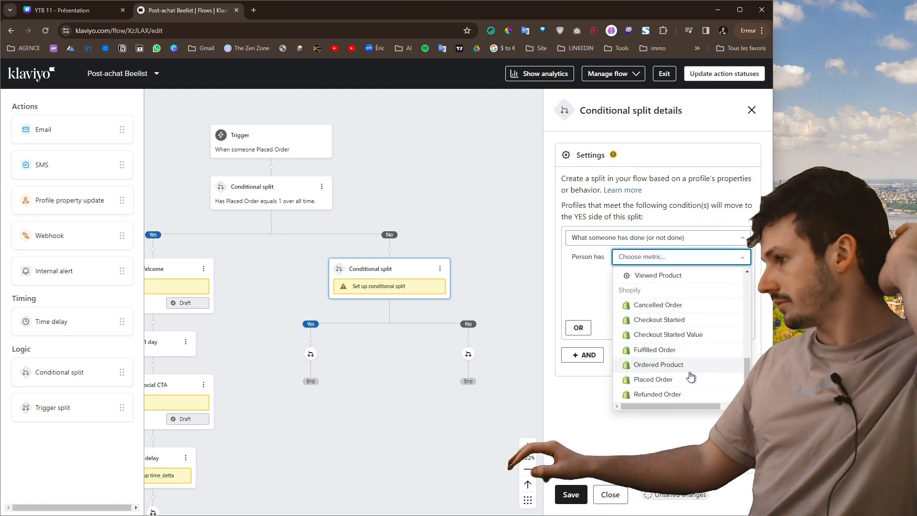
{"action": "left_click", "coordinate": [688, 378]}
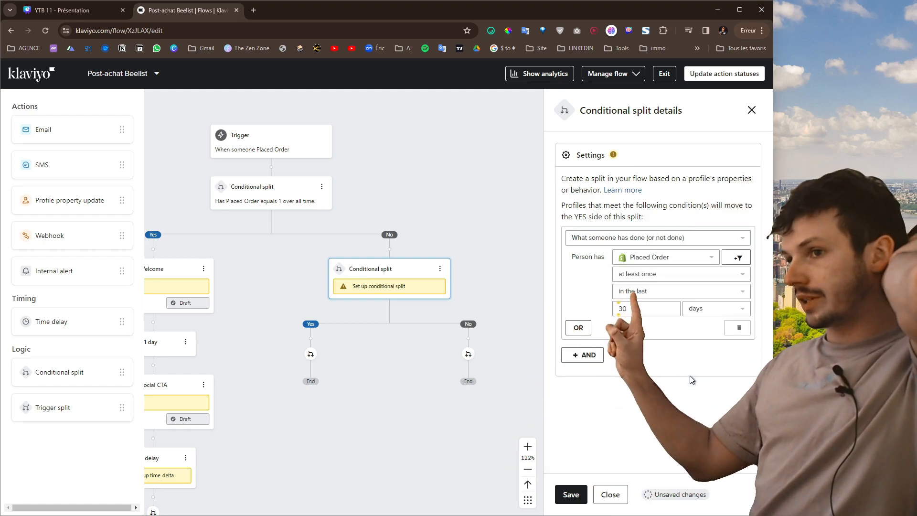
Set the Placed Order count condition of the second split to is less than 3
{"action": "left_click", "coordinate": [673, 291]}
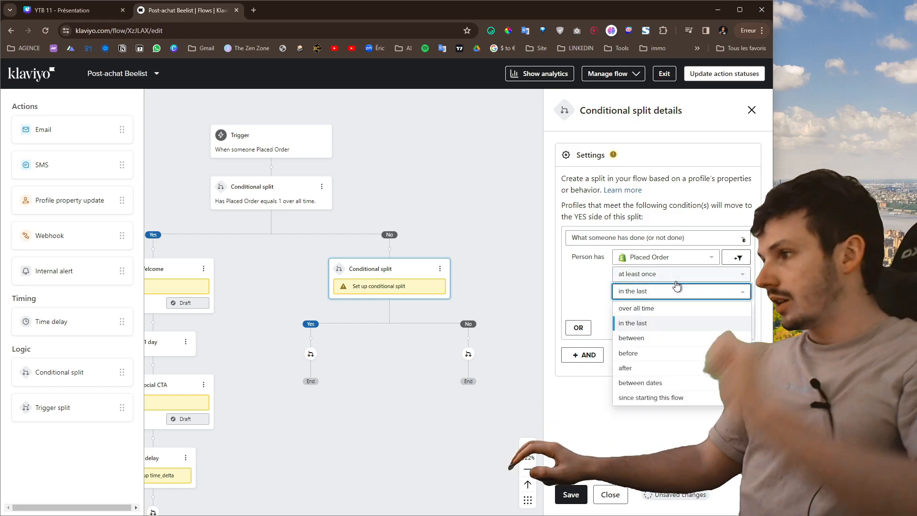
{"action": "left_click", "coordinate": [666, 276]}
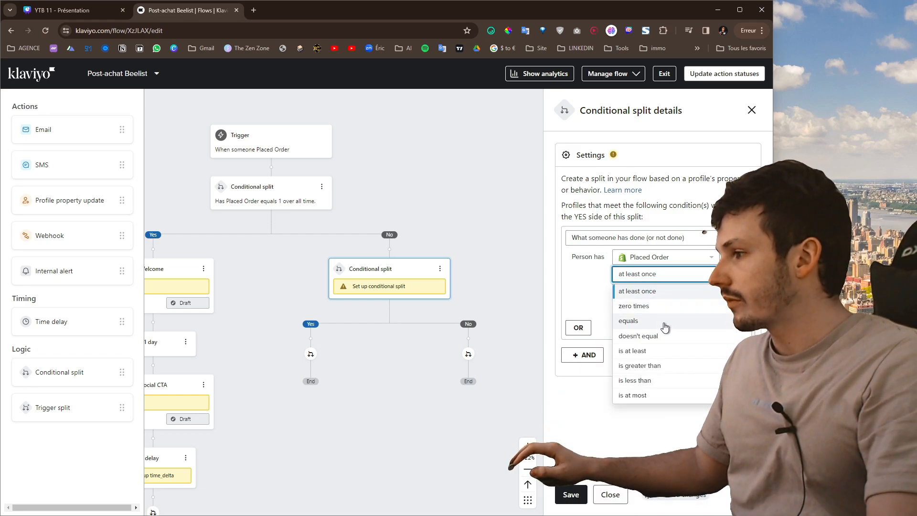
{"action": "left_click", "coordinate": [664, 322]}
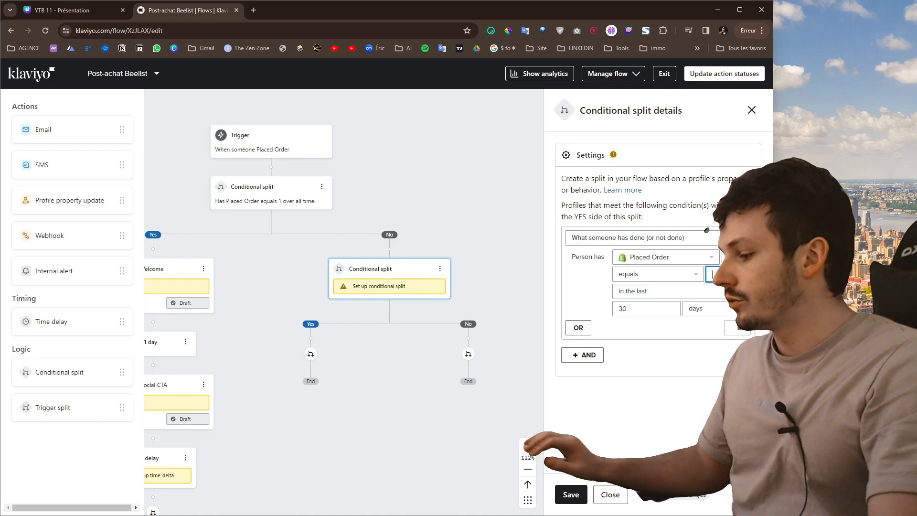
{"action": "left_click", "coordinate": [668, 281]}
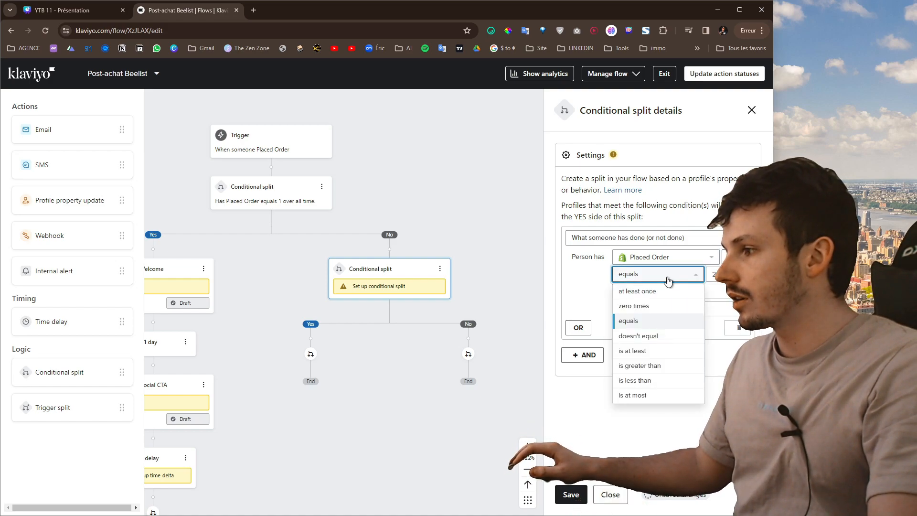
{"action": "left_click", "coordinate": [663, 384]}
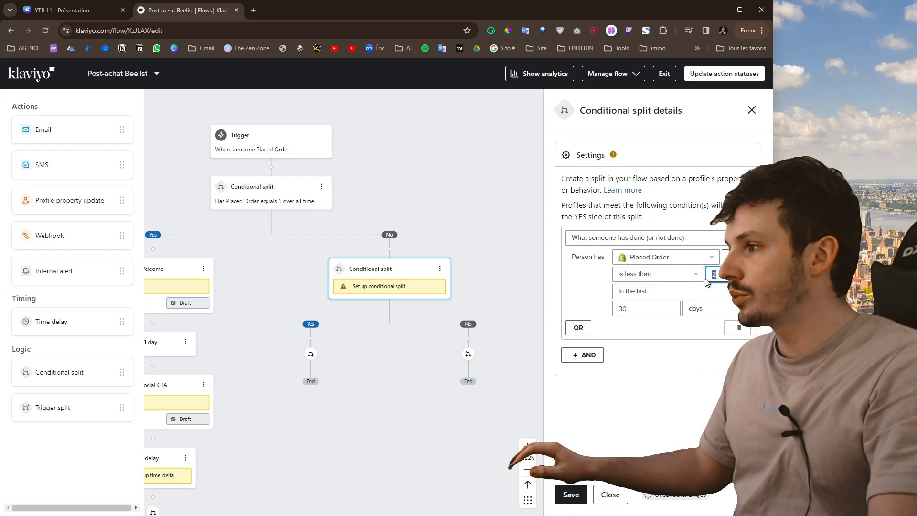
{"action": "type", "text": "3"}
Set the second split's period to over all time, change its order count condition to equals 2, and save it
{"action": "left_click", "coordinate": [664, 292]}
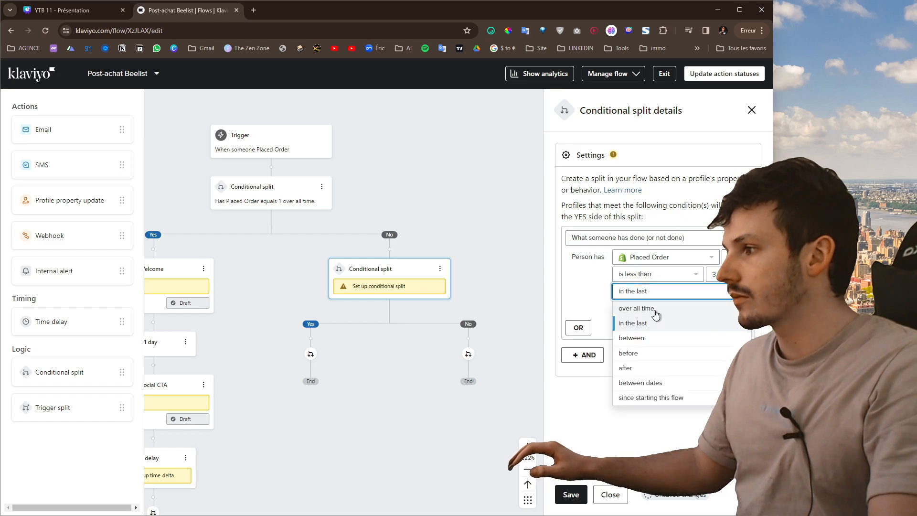
{"action": "left_click", "coordinate": [655, 309]}
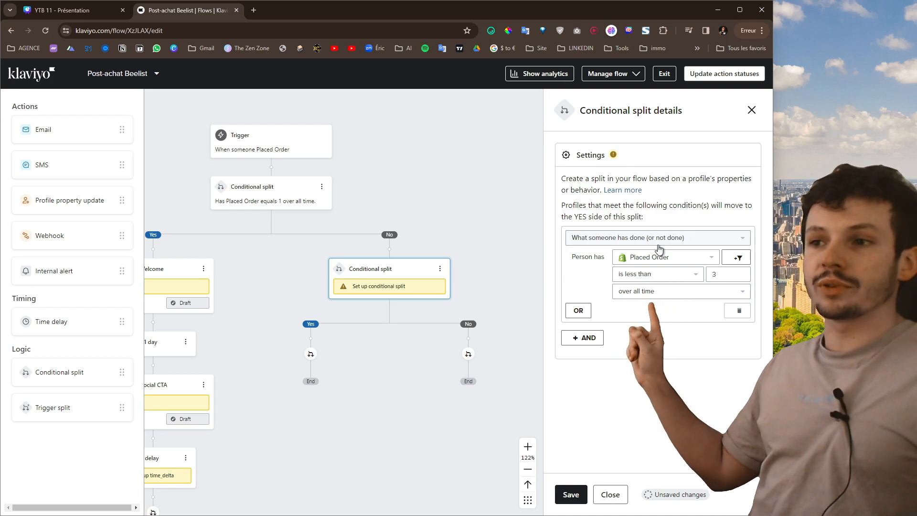
{"action": "left_click", "coordinate": [568, 493]}
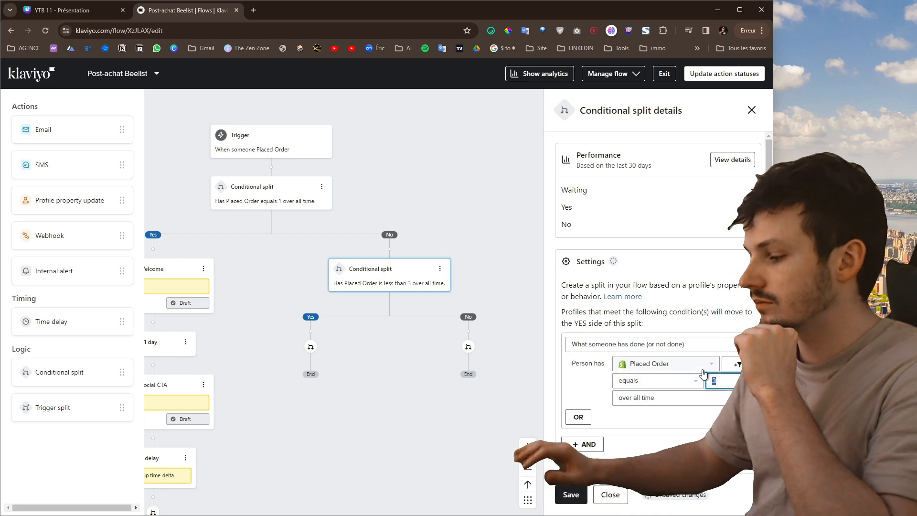
{"action": "left_click", "coordinate": [571, 496]}
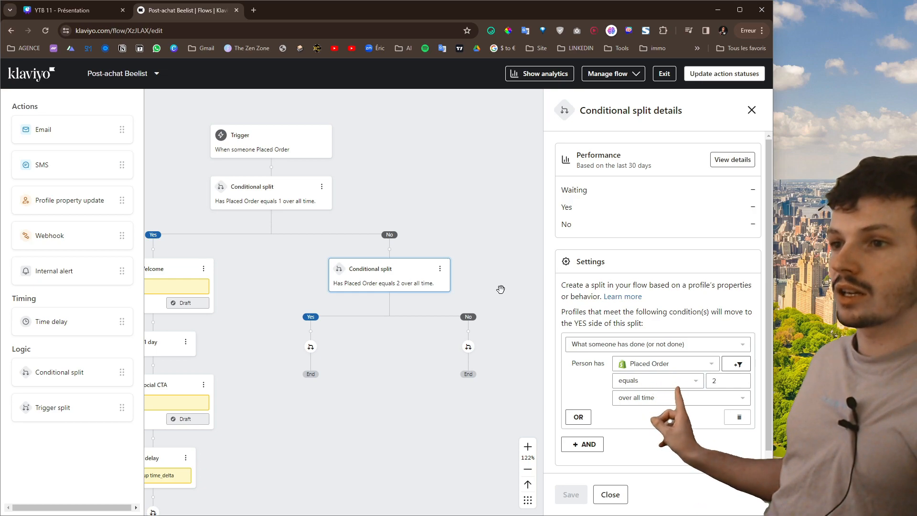
Add an email to the Yes branch of the second split and name it Email #3 - Merci encore !
{"action": "left_click_drag", "start_coordinate": [310, 334], "coordinate": [357, 261]}
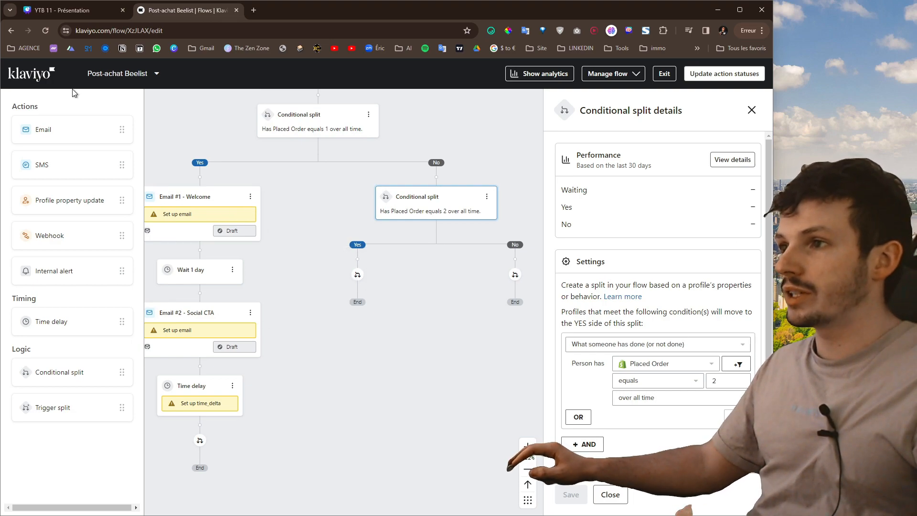
{"action": "left_click_drag", "start_coordinate": [55, 127], "coordinate": [365, 260]}
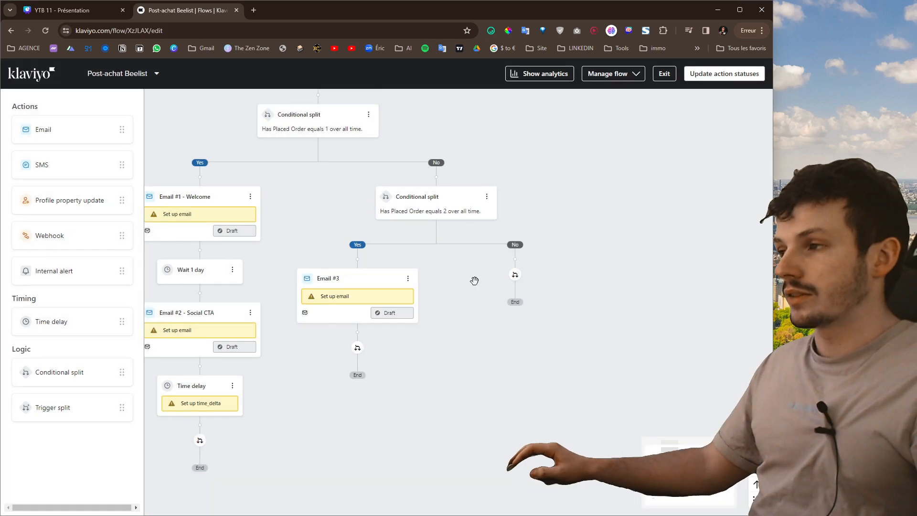
{"action": "left_click_drag", "start_coordinate": [466, 290], "coordinate": [420, 294]}
{"action": "left_click", "coordinate": [290, 286]}
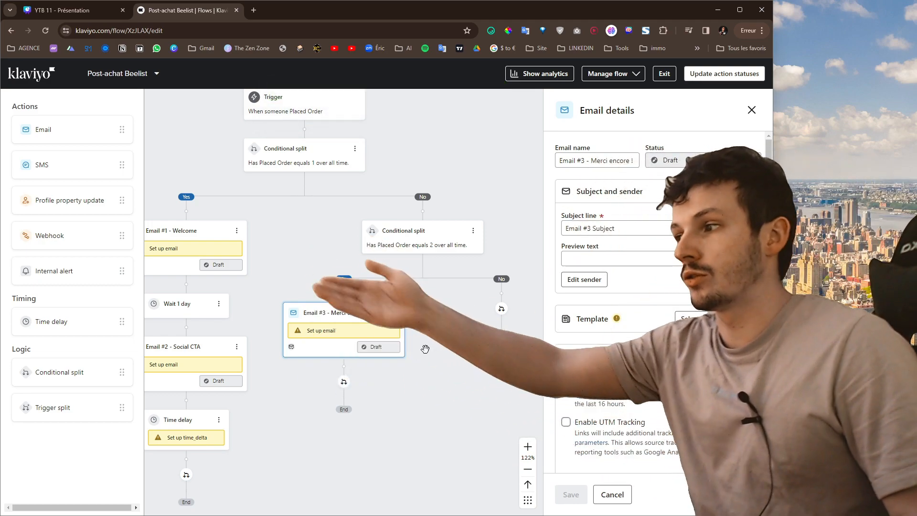
Add an email to the No branch of the second split and name it Email #4 - Incroyable !
{"action": "left_click_drag", "start_coordinate": [437, 329], "coordinate": [377, 347]}
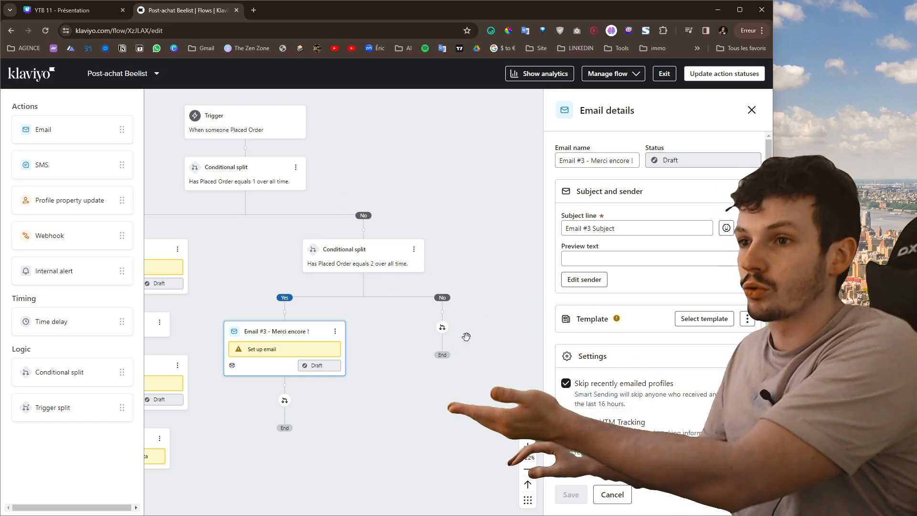
{"action": "left_click_drag", "start_coordinate": [55, 139], "coordinate": [432, 328]}
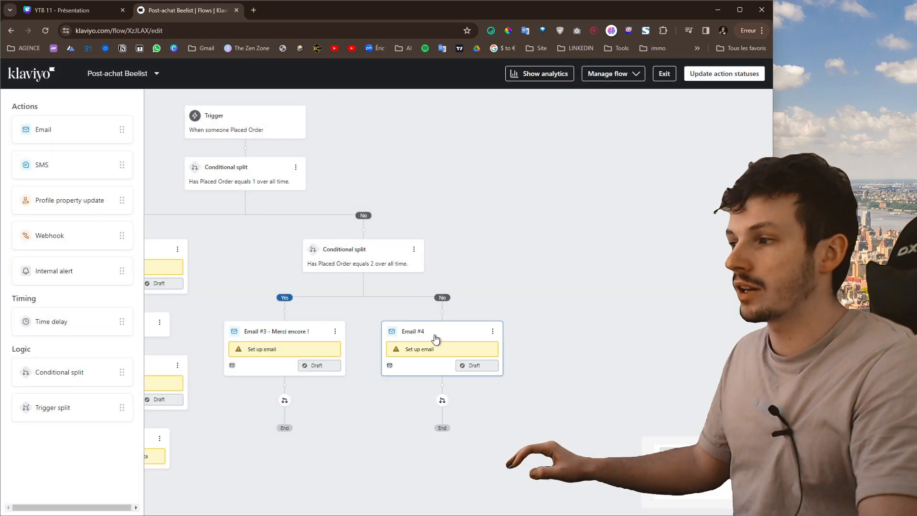
{"action": "left_click", "coordinate": [435, 339]}
{"action": "left_click", "coordinate": [615, 165]}
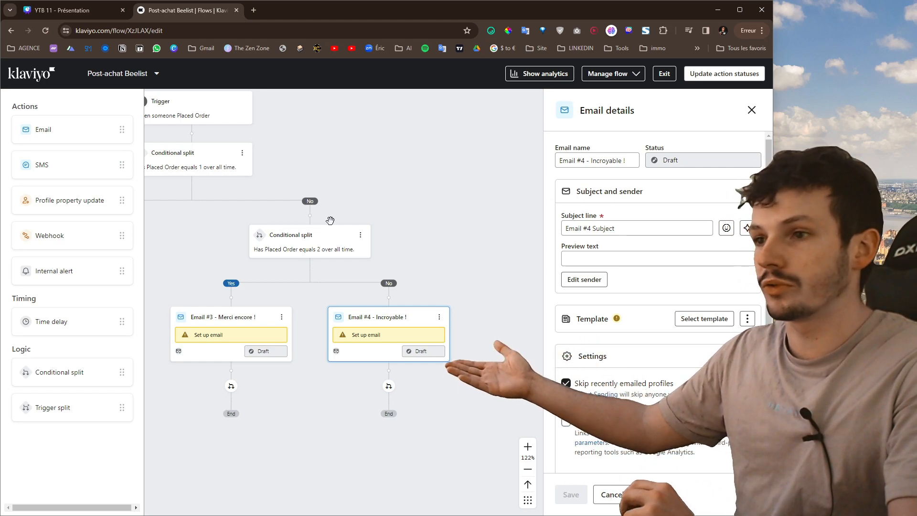
Insert a third conditional split above Email #4 - Incroyable !, based on What someone has done with the Ordered Product metric
{"action": "left_click_drag", "start_coordinate": [58, 373], "coordinate": [386, 302]}
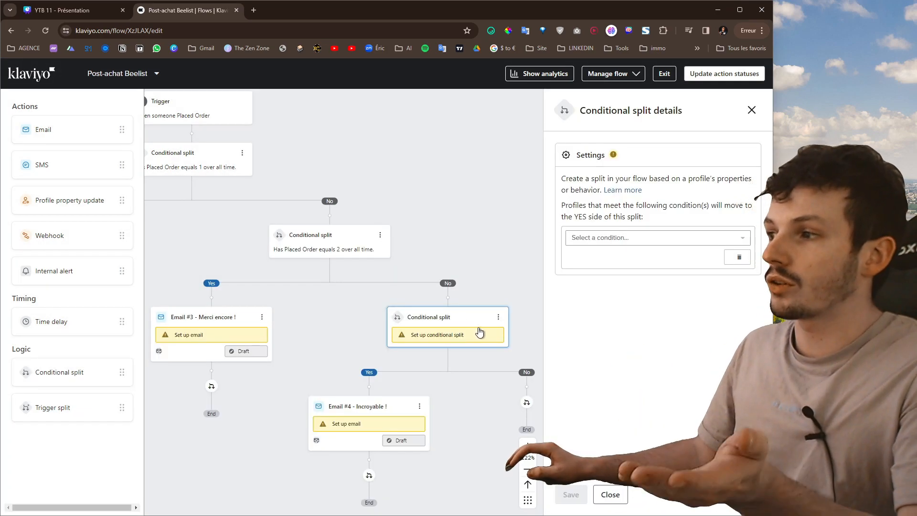
{"action": "left_click", "coordinate": [499, 316]}
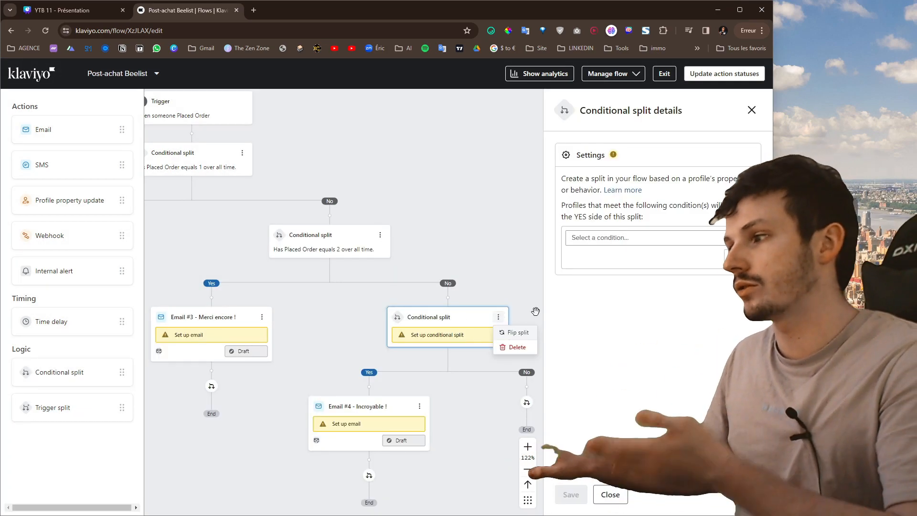
{"action": "left_click", "coordinate": [603, 243]}
{"action": "left_click", "coordinate": [625, 258]}
{"action": "left_click", "coordinate": [644, 257]}
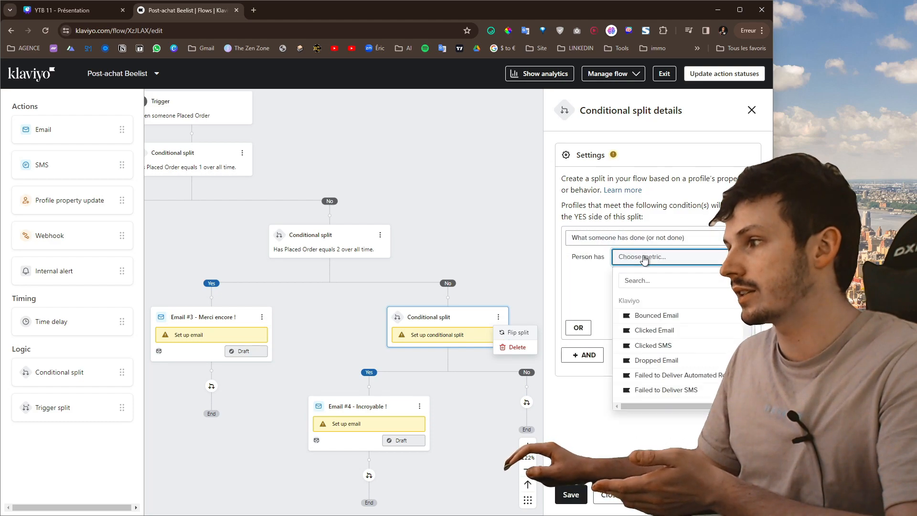
{"action": "scroll", "coordinate": [664, 334], "scroll_direction": "down", "scroll_amount": 8}
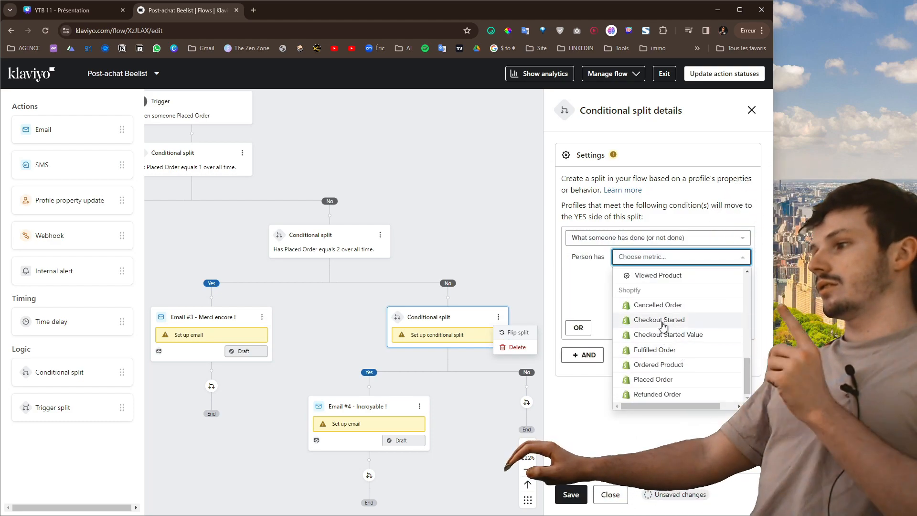
{"action": "left_click", "coordinate": [672, 364]}
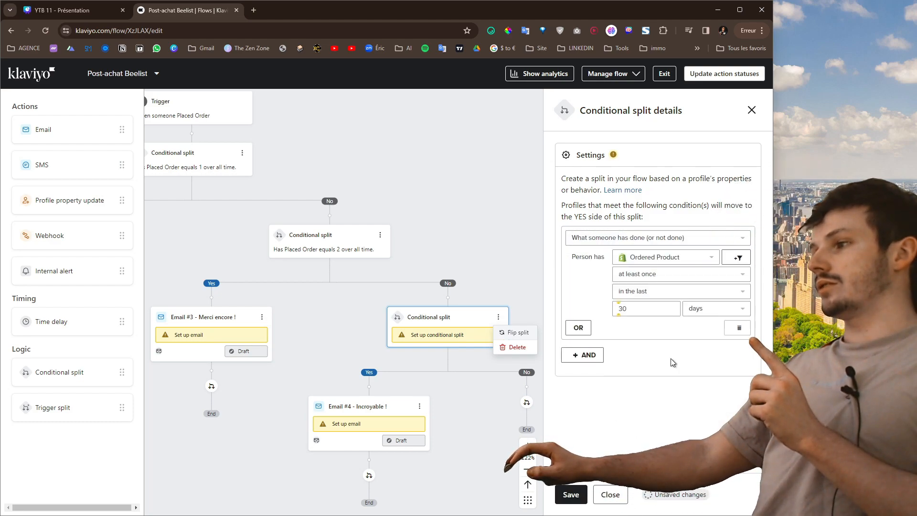
Set the Ordered Product condition to is greater than 3 over all time and save the third split
{"action": "left_click", "coordinate": [669, 275]}
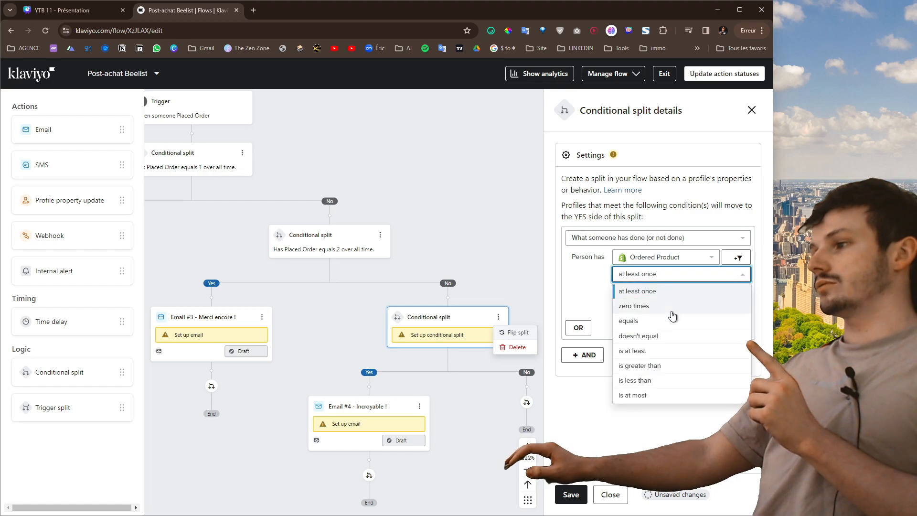
{"action": "left_click", "coordinate": [661, 366]}
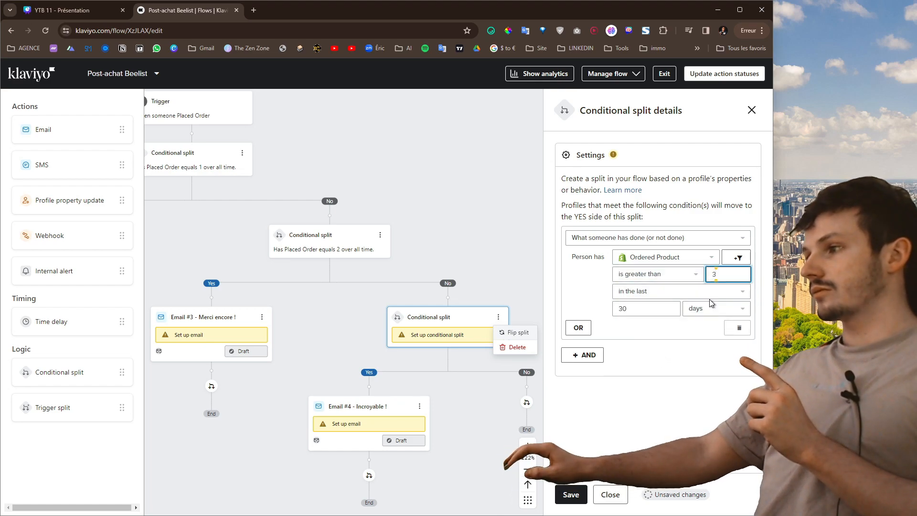
{"action": "left_click", "coordinate": [678, 290]}
{"action": "left_click", "coordinate": [649, 309]}
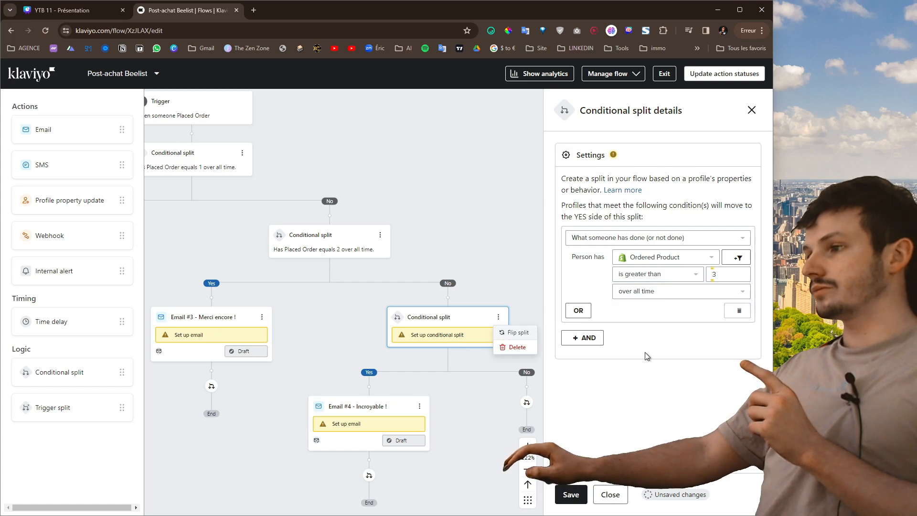
{"action": "left_click", "coordinate": [571, 495]}
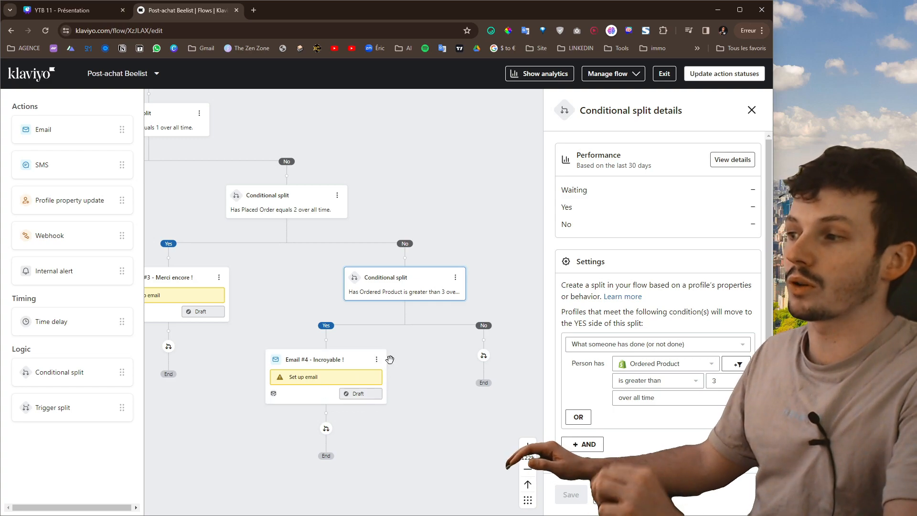
Move Email #4 - Incroyable ! out of the third split's Yes branch and delete that split, keeping the email under the second split's No branch
{"action": "left_click_drag", "start_coordinate": [317, 371], "coordinate": [501, 339]}
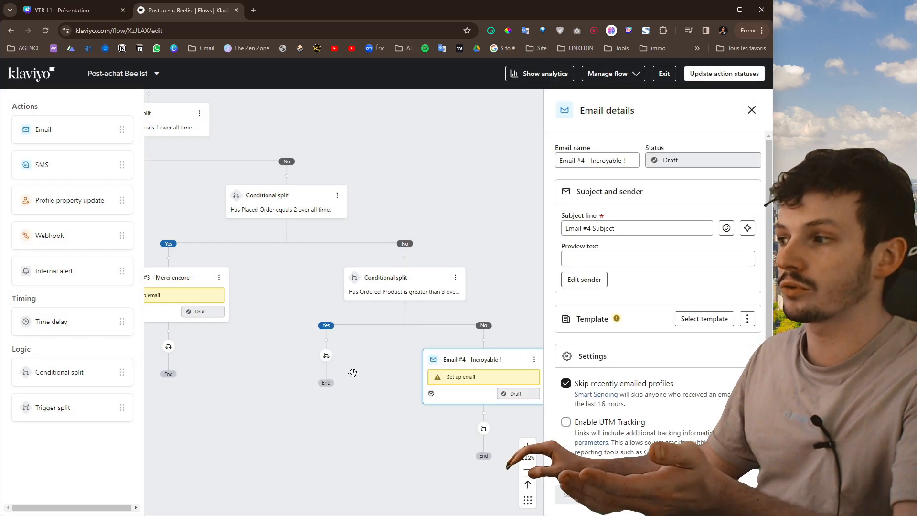
{"action": "left_click_drag", "start_coordinate": [497, 383], "coordinate": [403, 280]}
{"action": "left_click", "coordinate": [409, 350]}
{"action": "left_click", "coordinate": [436, 368]}
{"action": "left_click", "coordinate": [483, 199]}
{"action": "left_click", "coordinate": [488, 223]}
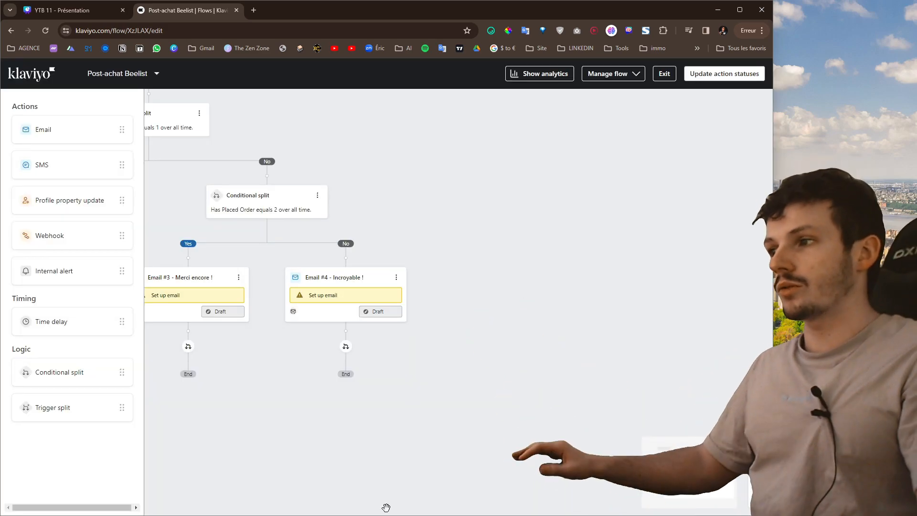
{"action": "left_click_drag", "start_coordinate": [369, 176], "coordinate": [603, 247]}
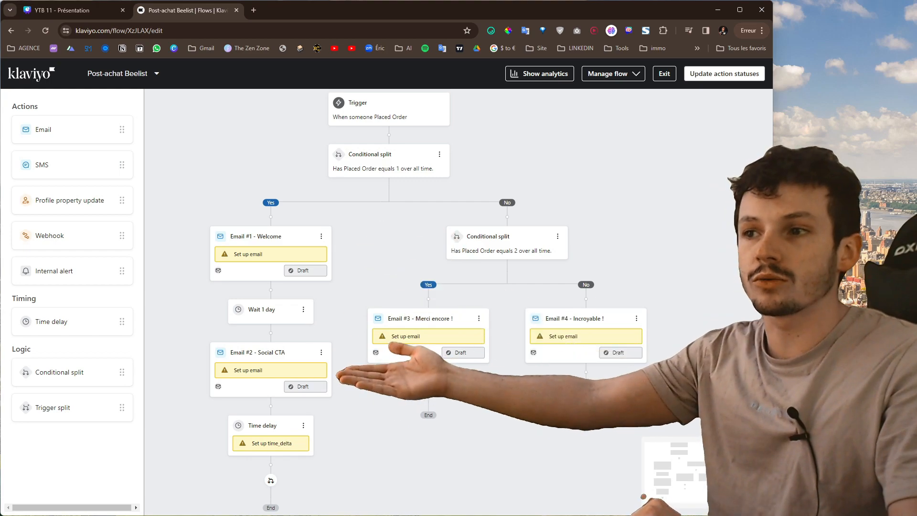
Set the time delay below Email #2 - Social CTA to 1 day and save it
{"action": "left_click_drag", "start_coordinate": [479, 426], "coordinate": [486, 381]}
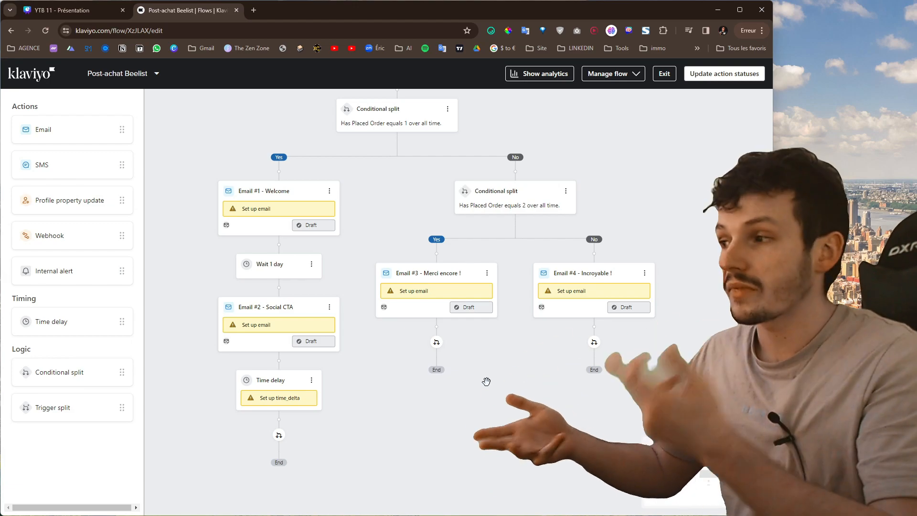
{"action": "left_click_drag", "start_coordinate": [372, 403], "coordinate": [379, 366]}
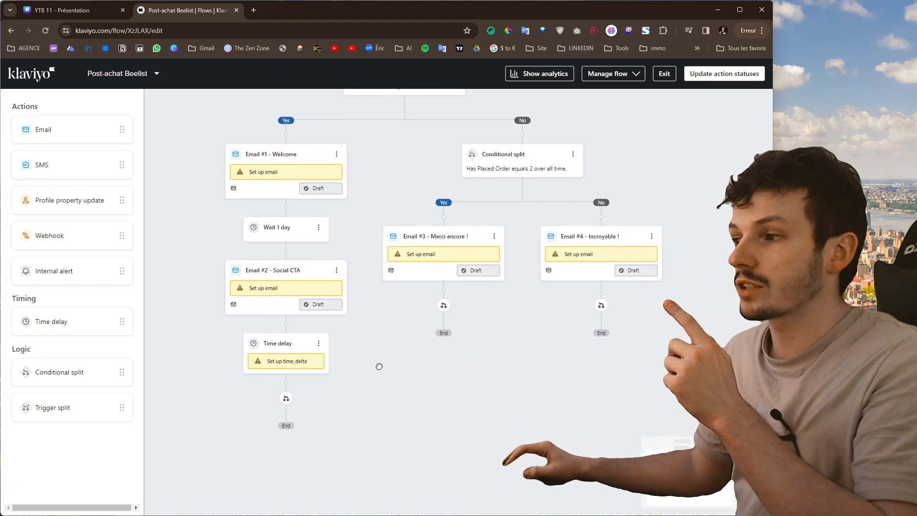
{"action": "left_click", "coordinate": [309, 352]}
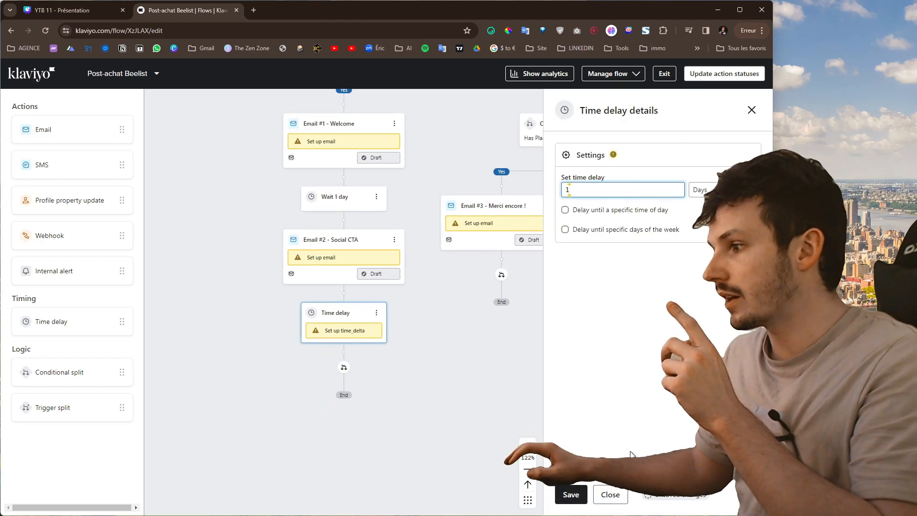
{"action": "left_click", "coordinate": [570, 495]}
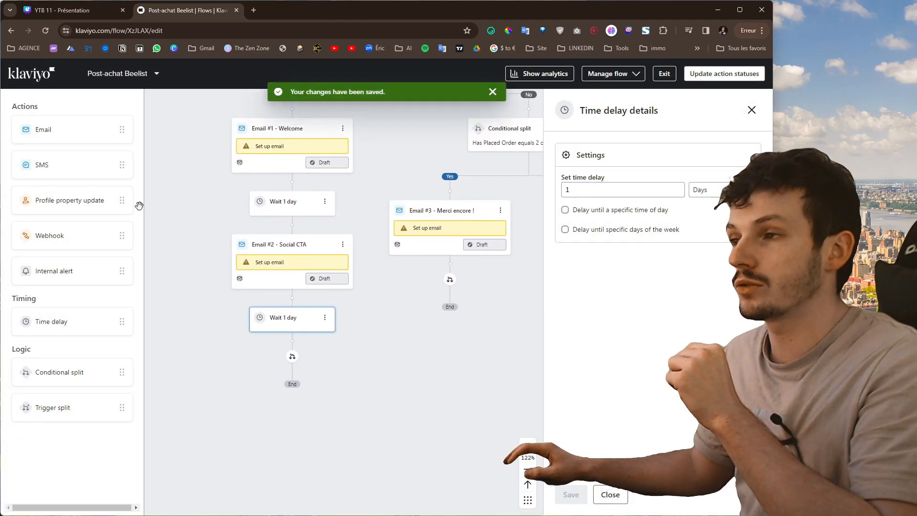
Add an email below the 1-day delay that follows Email #2 - Social CTA, name it Email #3 - Blog CTA and save it
{"action": "left_click_drag", "start_coordinate": [58, 135], "coordinate": [292, 361]}
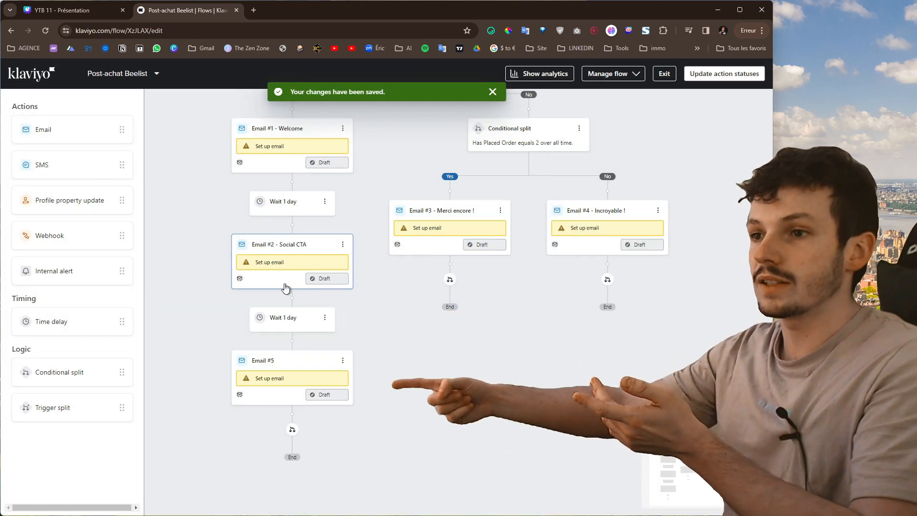
{"action": "left_click", "coordinate": [272, 388]}
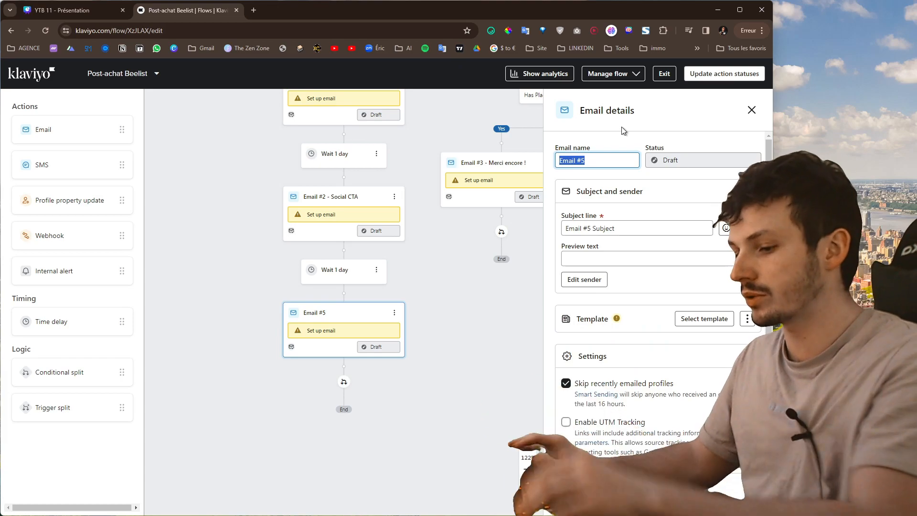
{"action": "key", "text": "End"}
{"action": "type", "text": "-"}
{"action": "key", "text": "BackSpace"}
{"action": "key", "text": "BackSpace"}
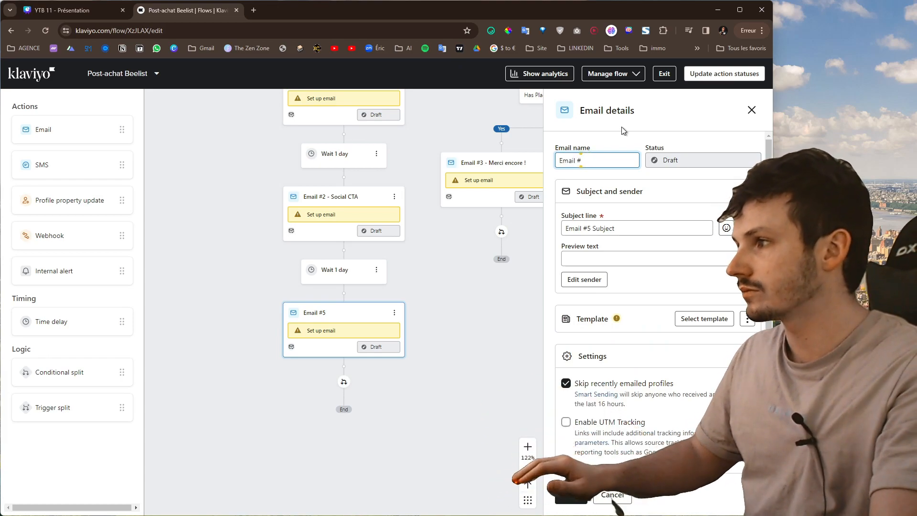
{"action": "type", "text": "3 - Blog"}
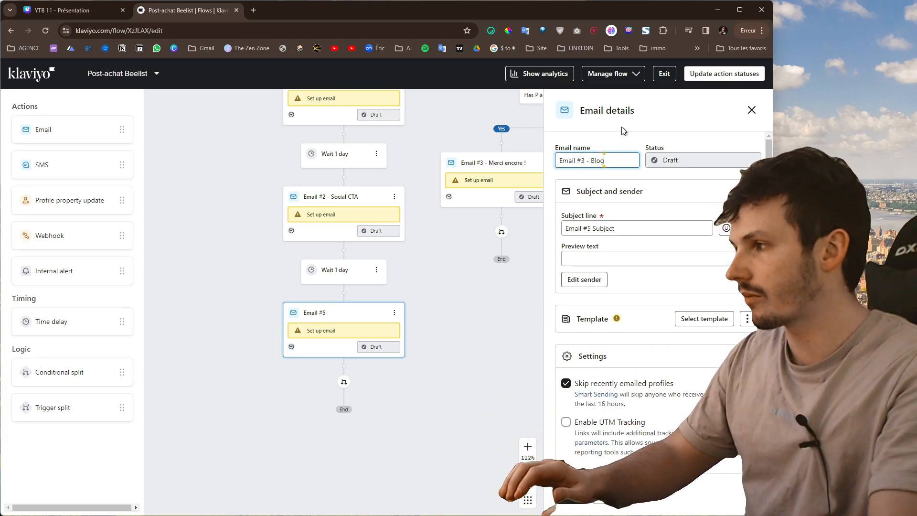
{"action": "type", "text": " CTA"}
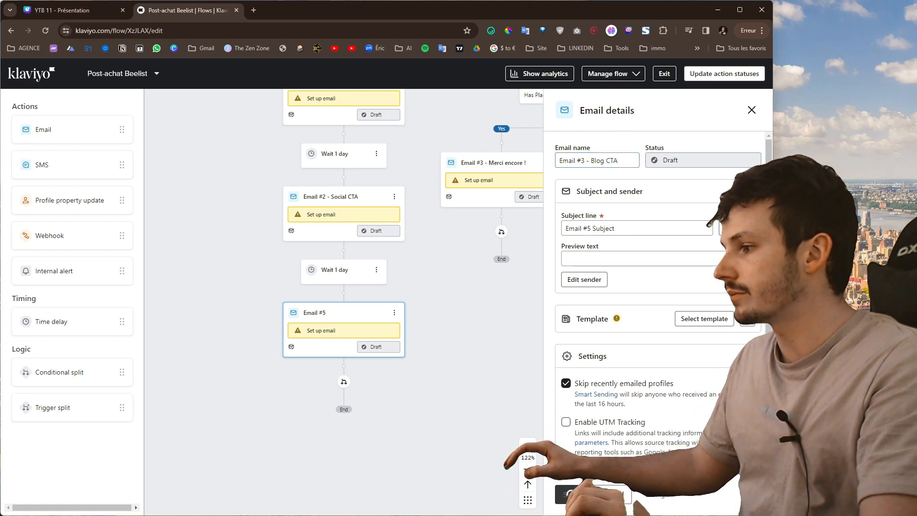
{"action": "left_click_drag", "start_coordinate": [443, 409], "coordinate": [398, 362]}
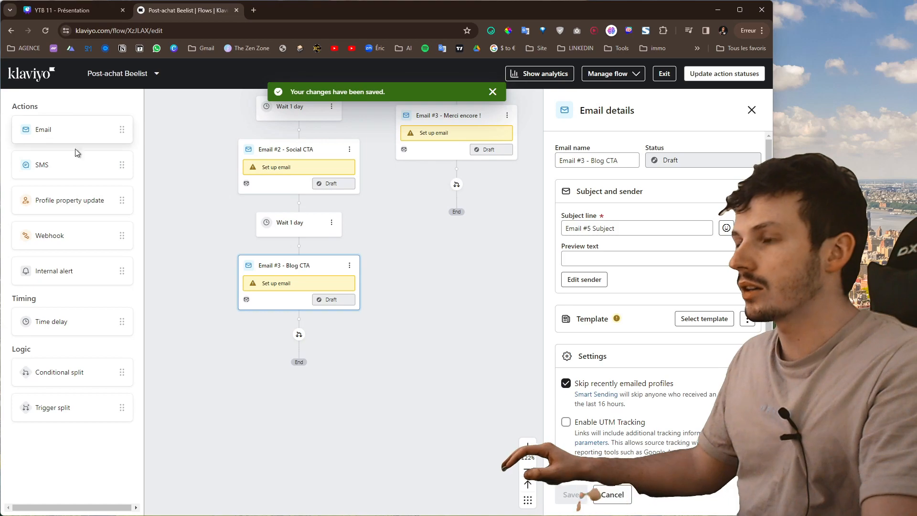
{"action": "scroll", "coordinate": [280, 240], "scroll_direction": "up", "scroll_amount": 5}
{"action": "mouse_move", "coordinate": [287, 233]}
{"action": "left_mouse_down"}
{"action": "mouse_move", "coordinate": [278, 140]}
{"action": "mouse_move", "coordinate": [283, 224]}
{"action": "left_mouse_up"}
{"action": "left_click_drag", "start_coordinate": [207, 269], "coordinate": [194, 171]}
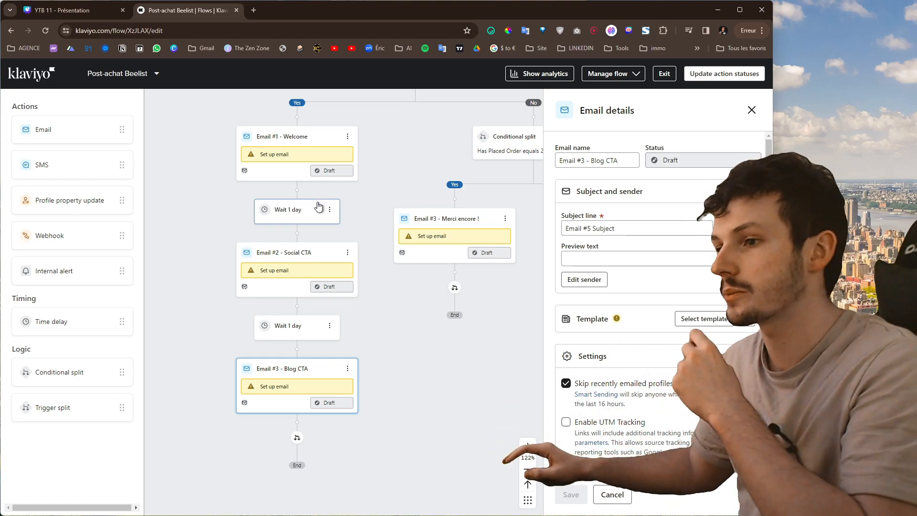
{"action": "left_click_drag", "start_coordinate": [397, 169], "coordinate": [237, 224]}
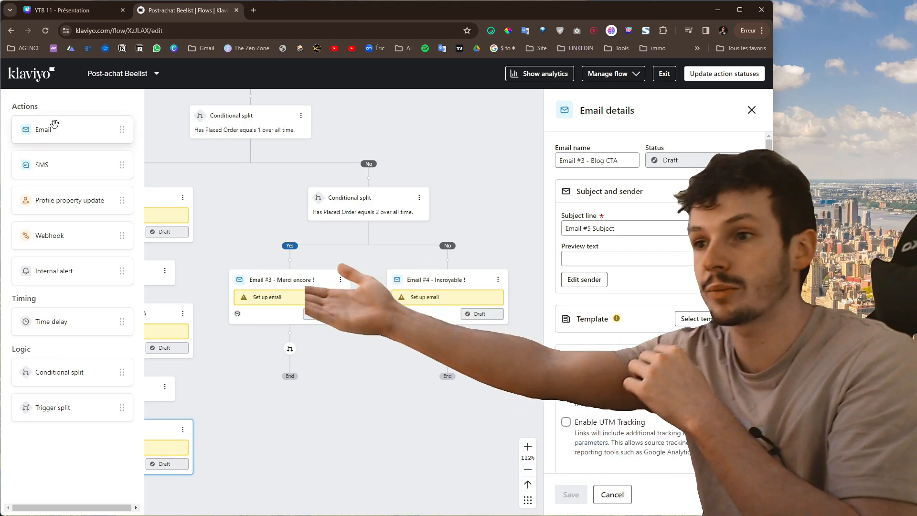
{"action": "left_click_drag", "start_coordinate": [288, 146], "coordinate": [515, 198]}
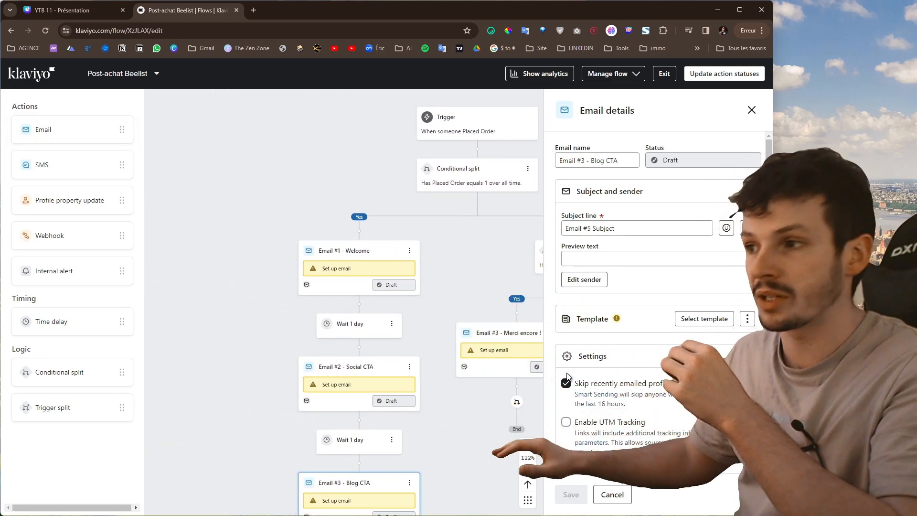
Add a time delay followed by a new email below Email #3 - Blog CTA
{"action": "left_click_drag", "start_coordinate": [417, 411], "coordinate": [357, 140]}
{"action": "left_click_drag", "start_coordinate": [67, 133], "coordinate": [65, 148]}
{"action": "left_click_drag", "start_coordinate": [72, 325], "coordinate": [315, 287]}
{"action": "left_click_drag", "start_coordinate": [49, 136], "coordinate": [283, 331]}
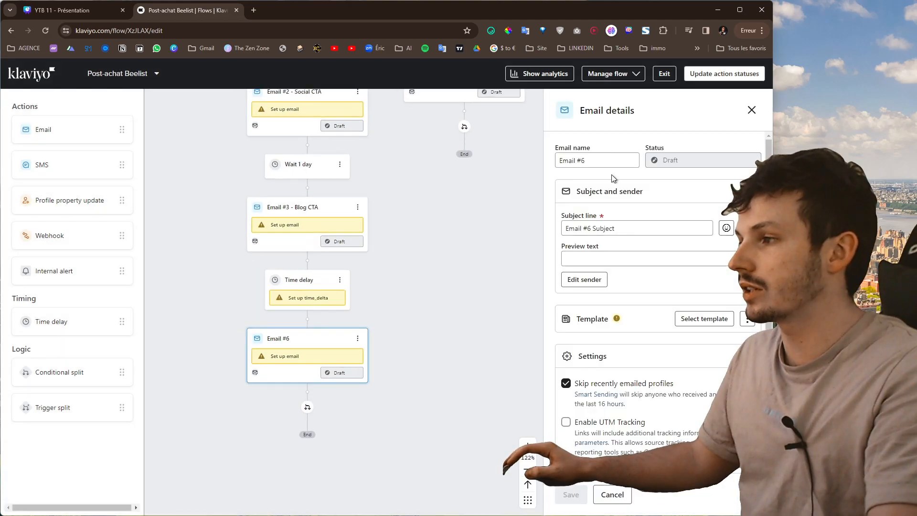
Try to give the new email the subject line Information sur vos produits and the name Email #4 - Testimonial
{"action": "triple_click", "coordinate": [627, 224]}
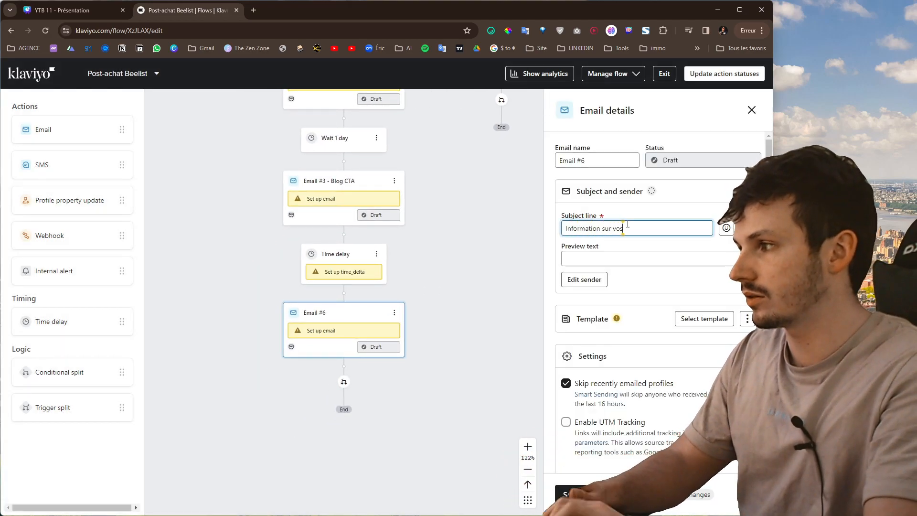
{"action": "left_click", "coordinate": [616, 157]}
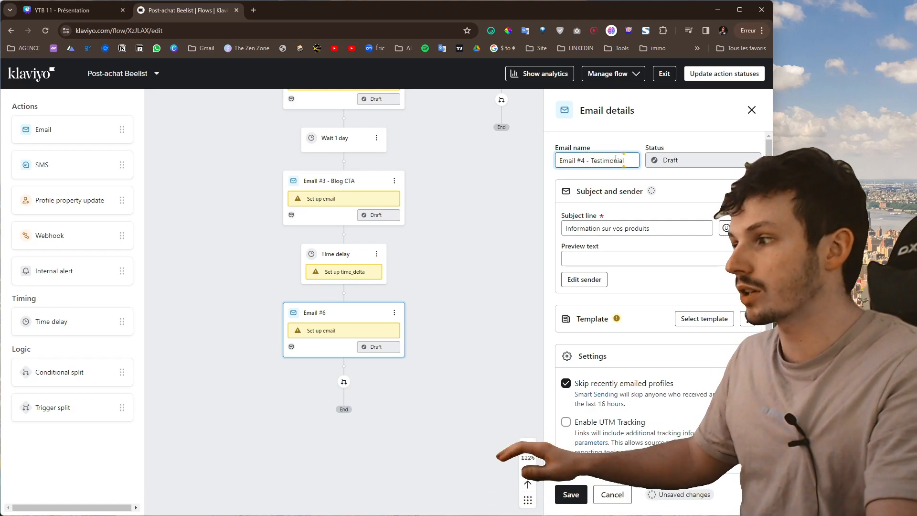
{"action": "left_click", "coordinate": [642, 310]}
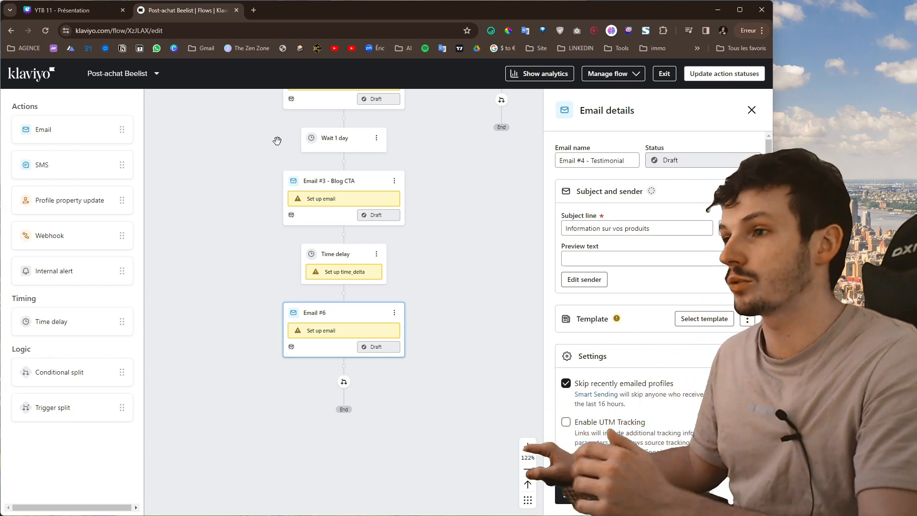
Set the time delay between Email #3 - Blog CTA and Email #6 to 1 day and save it
{"action": "left_click_drag", "start_coordinate": [461, 111], "coordinate": [358, 252]}
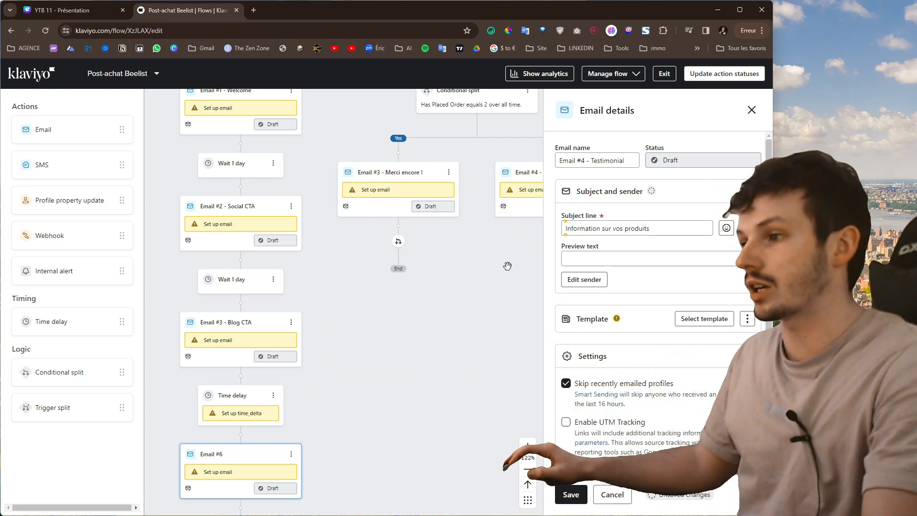
{"action": "scroll", "coordinate": [430, 191], "scroll_direction": "down", "scroll_amount": 5}
{"action": "left_click", "coordinate": [306, 239]}
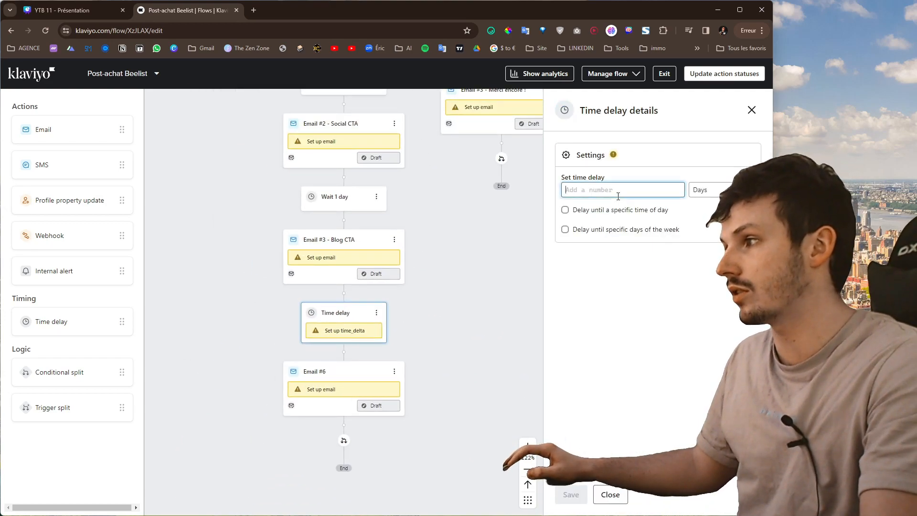
{"action": "left_click", "coordinate": [203, 207]}
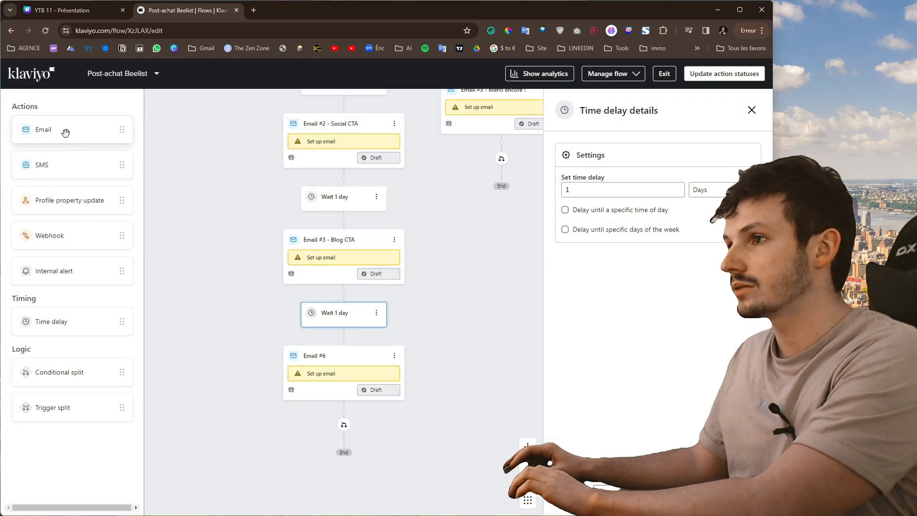
Add a time delay below Email #6, set it to 1 day and save it
{"action": "left_click_drag", "start_coordinate": [55, 323], "coordinate": [373, 447]}
{"action": "left_click", "coordinate": [571, 194]}
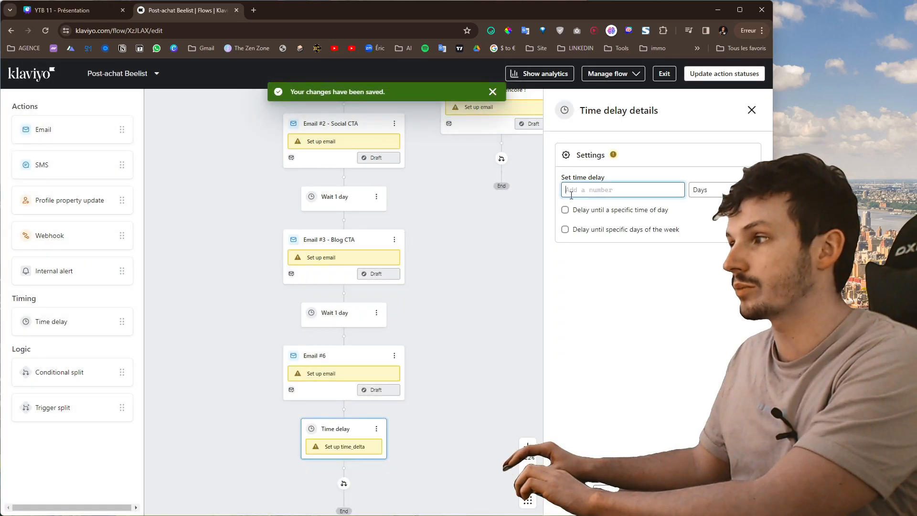
{"action": "left_click", "coordinate": [572, 493]}
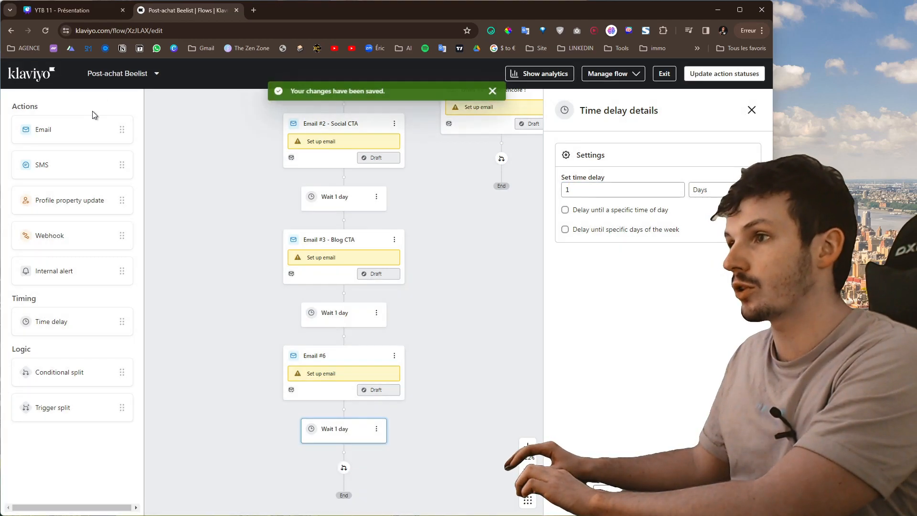
Add an email at the end of the first split's Yes branch, name it Email #7 - 7 Tips sur le produit and save it
{"action": "left_click_drag", "start_coordinate": [75, 136], "coordinate": [371, 463]}
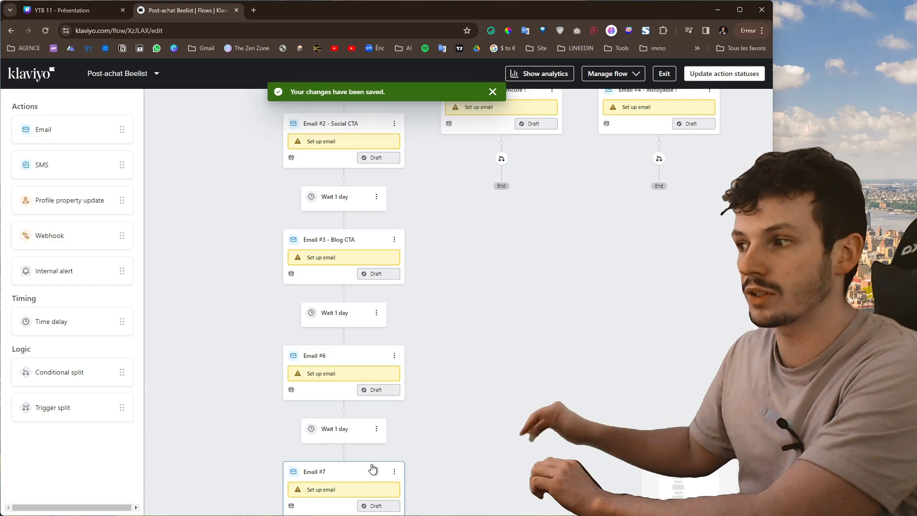
{"action": "left_click_drag", "start_coordinate": [428, 457], "coordinate": [449, 402]}
{"action": "left_click_drag", "start_coordinate": [453, 363], "coordinate": [458, 258]}
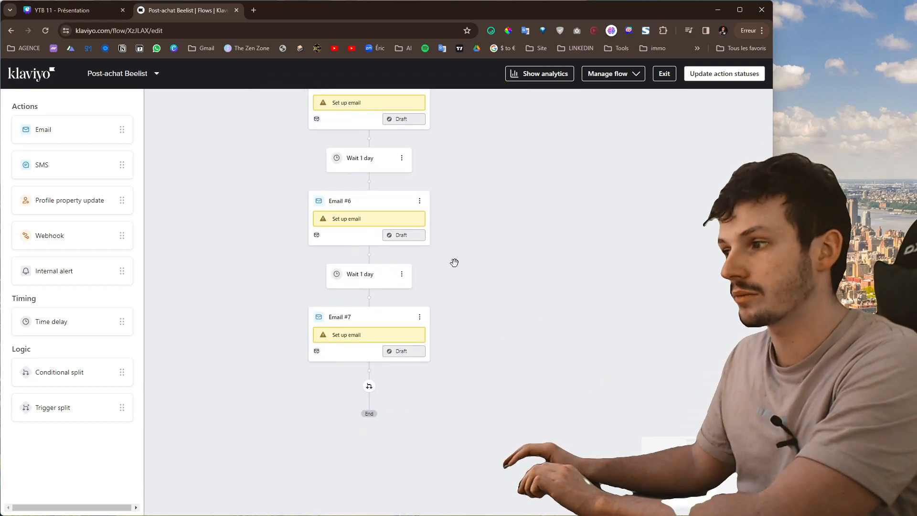
{"action": "left_click", "coordinate": [376, 330]}
{"action": "left_click_drag", "start_coordinate": [489, 301], "coordinate": [463, 329]}
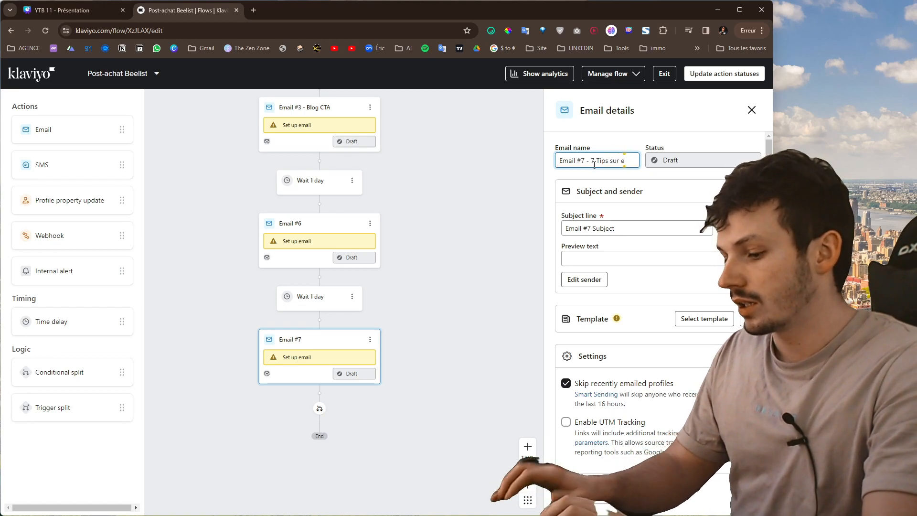
{"action": "type", "text": "t"}
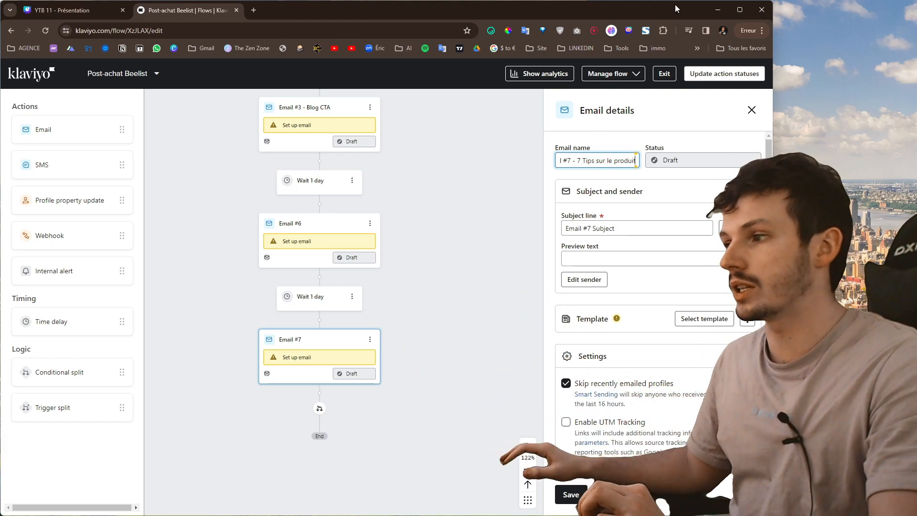
{"action": "left_click", "coordinate": [569, 492]}
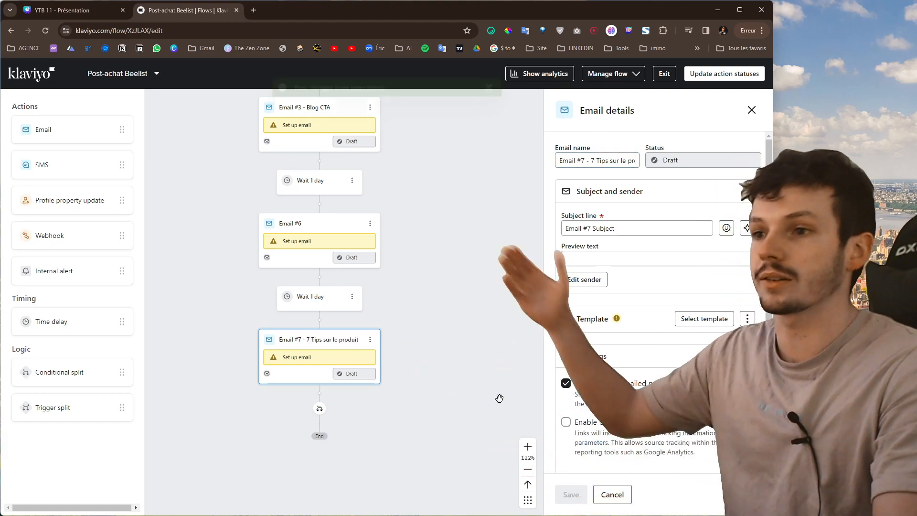
Add a 10-day time delay followed by a new email below Email #3 - Merci encore ! in the second split's Yes branch
{"action": "scroll", "coordinate": [434, 268], "scroll_direction": "up", "scroll_amount": 5}
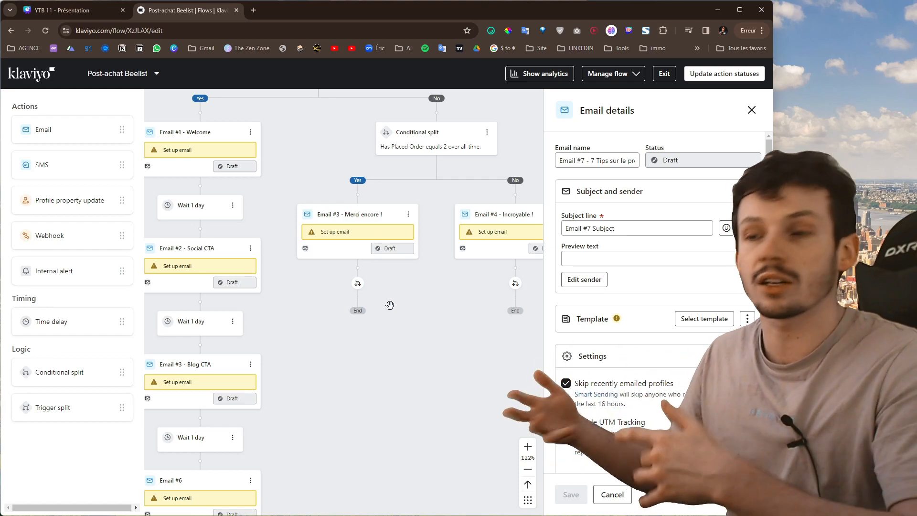
{"action": "left_click_drag", "start_coordinate": [418, 199], "coordinate": [433, 131]}
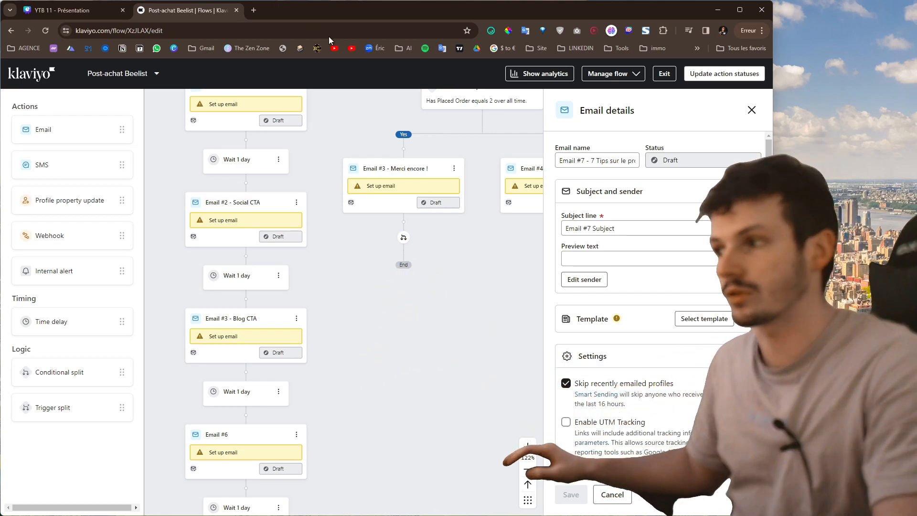
{"action": "left_click_drag", "start_coordinate": [467, 251], "coordinate": [376, 383]}
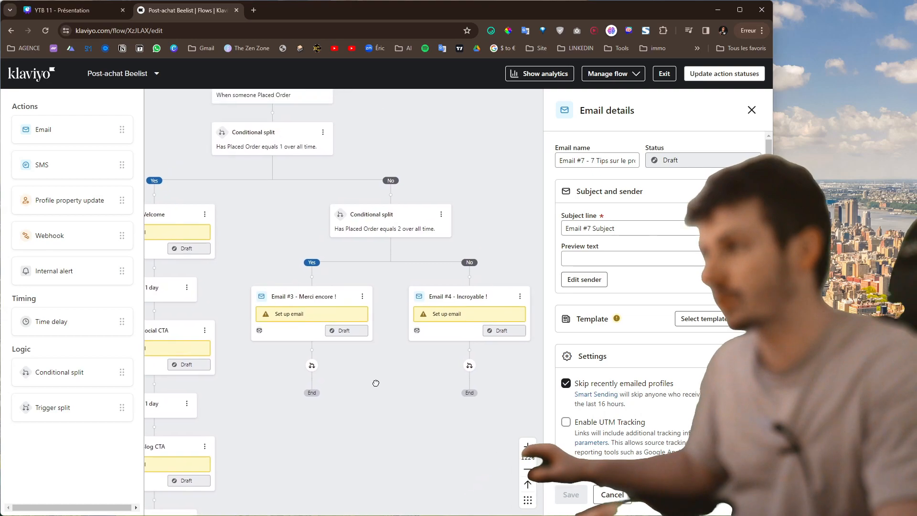
{"action": "left_click", "coordinate": [339, 306]}
{"action": "left_click_drag", "start_coordinate": [444, 454], "coordinate": [394, 383]}
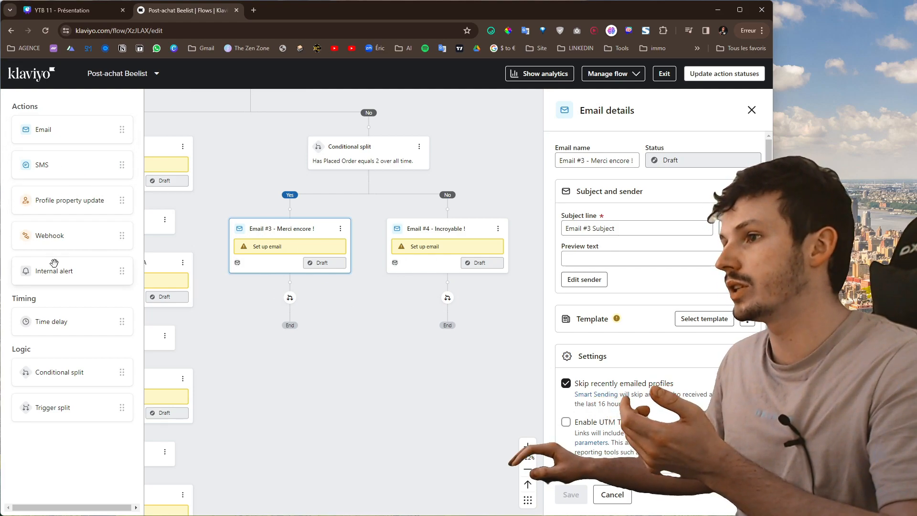
{"action": "left_click_drag", "start_coordinate": [40, 324], "coordinate": [290, 285]}
{"action": "left_click_drag", "start_coordinate": [43, 129], "coordinate": [297, 332]}
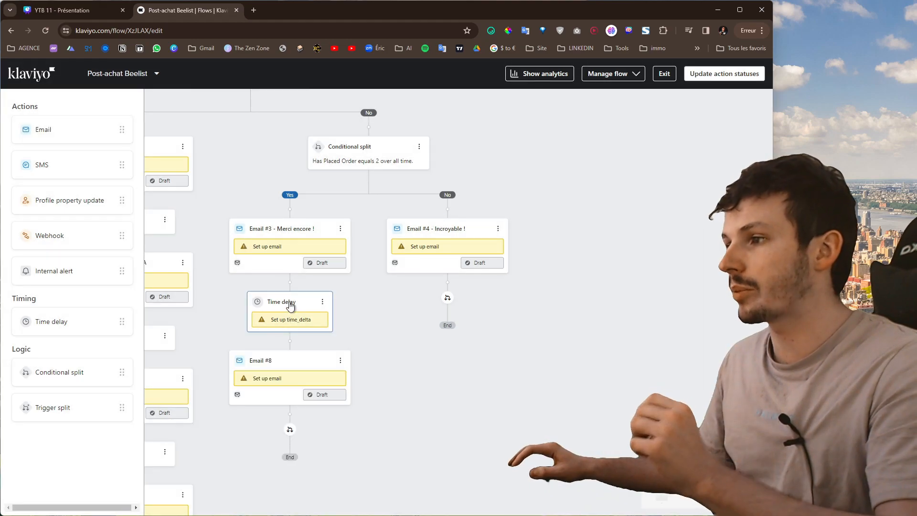
{"action": "left_click", "coordinate": [290, 306]}
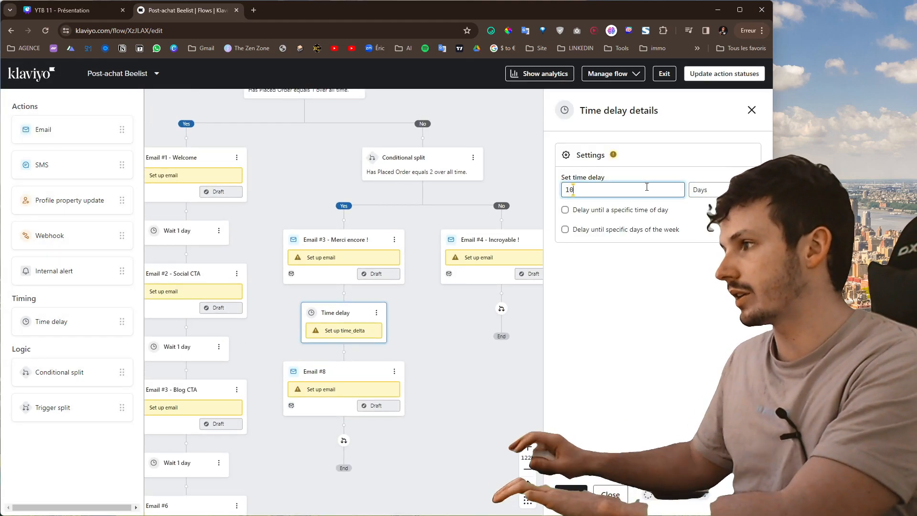
{"action": "key", "text": "Return"}
Name the email below the 10-day delay in the second split's Yes branch Email #8 - Review and save it
{"action": "left_click", "coordinate": [334, 375]}
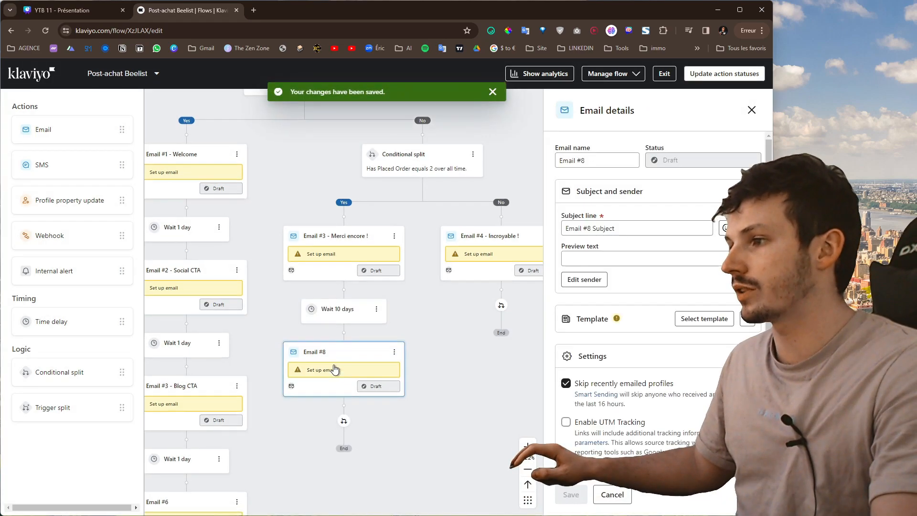
{"action": "left_click", "coordinate": [620, 160]}
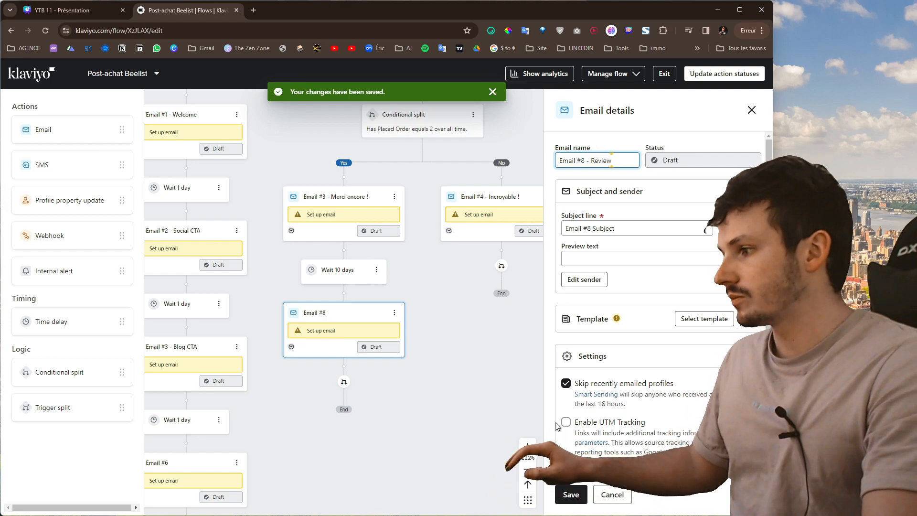
{"action": "left_click", "coordinate": [571, 494]}
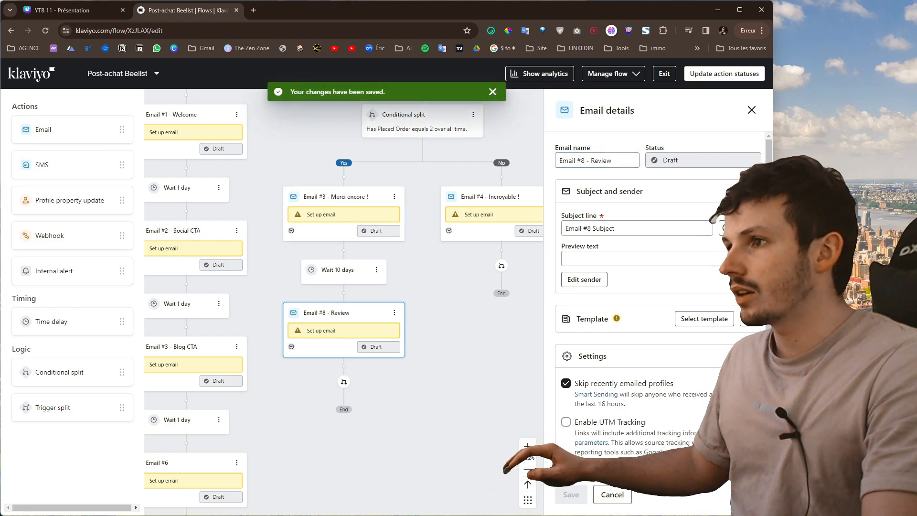
Add a time delay directly below Email #3 - Merci encore !, above the 10-day wait, set it to 1 day and save it
{"action": "left_click_drag", "start_coordinate": [51, 322], "coordinate": [353, 294]}
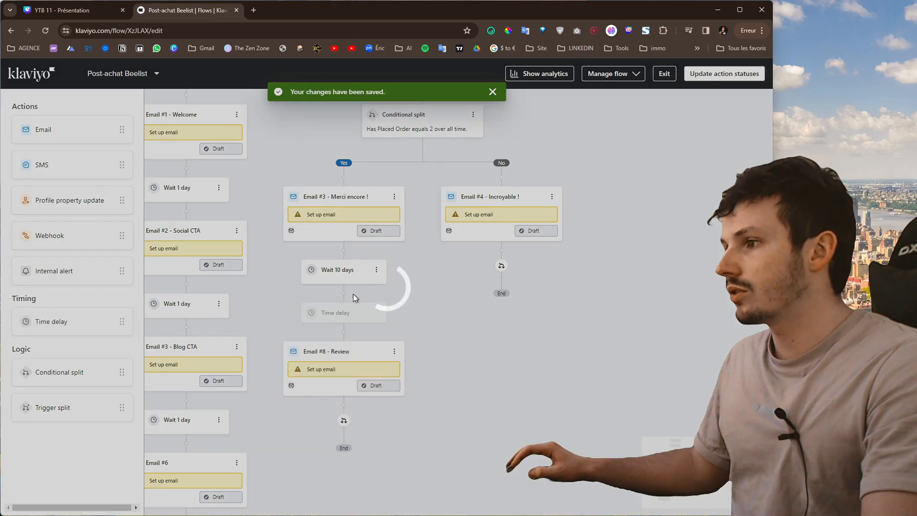
{"action": "left_click_drag", "start_coordinate": [342, 328], "coordinate": [338, 263]}
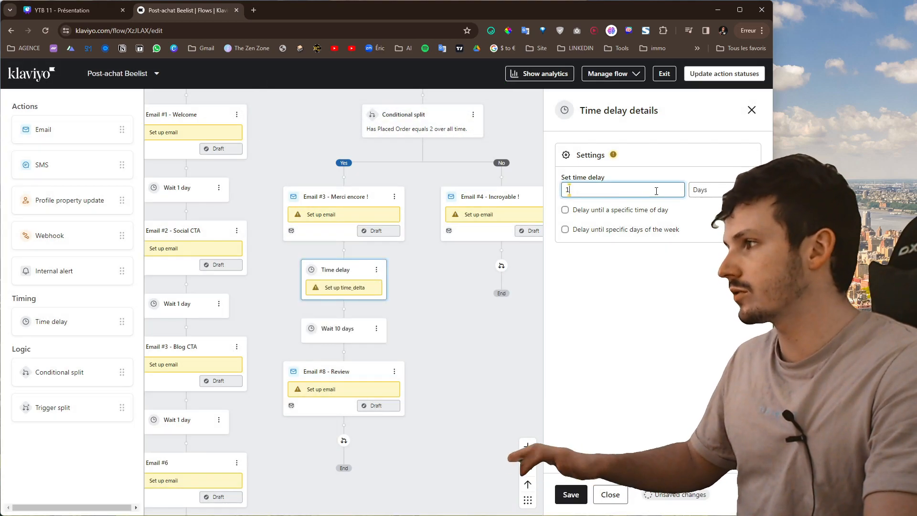
{"action": "left_click", "coordinate": [566, 495]}
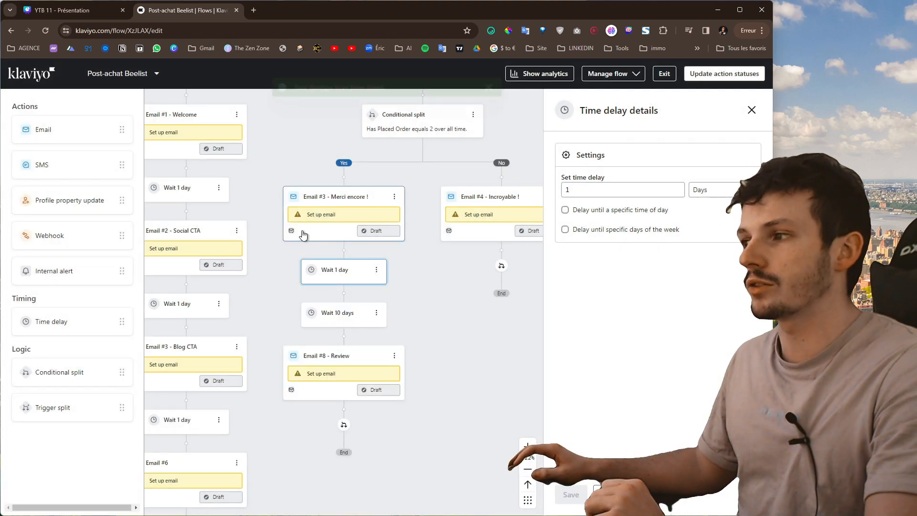
Add an email between the 1-day and 10-day waits, name it Email #5 - Blog communauté and save it
{"action": "left_click_drag", "start_coordinate": [39, 130], "coordinate": [329, 292]}
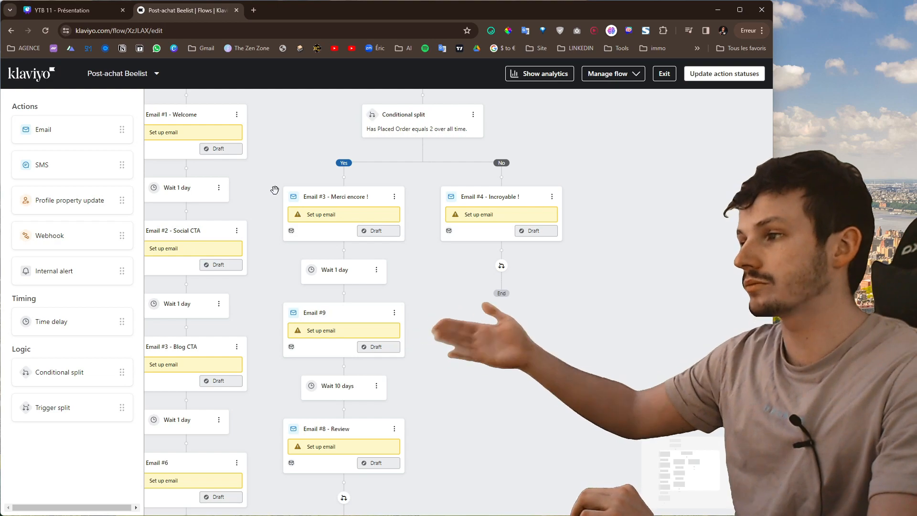
{"action": "left_click", "coordinate": [370, 338]}
{"action": "left_click", "coordinate": [599, 160]}
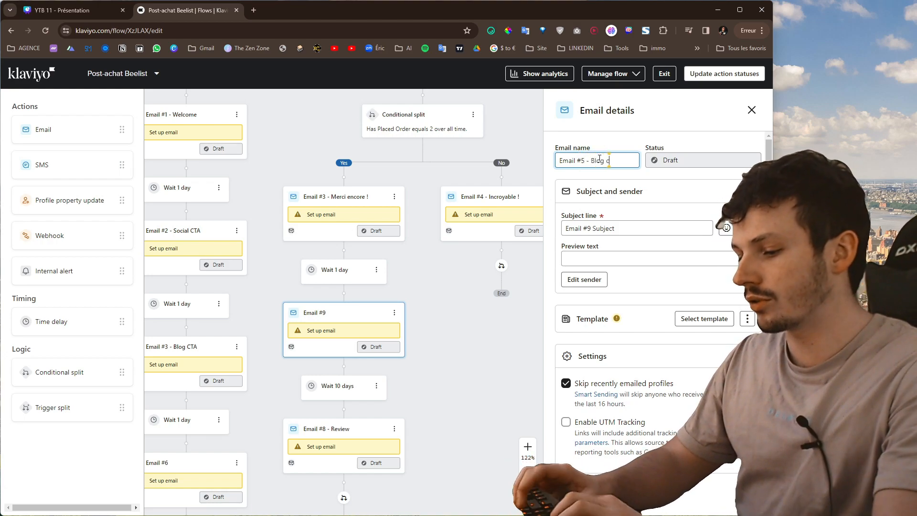
{"action": "type", "text": "uté"}
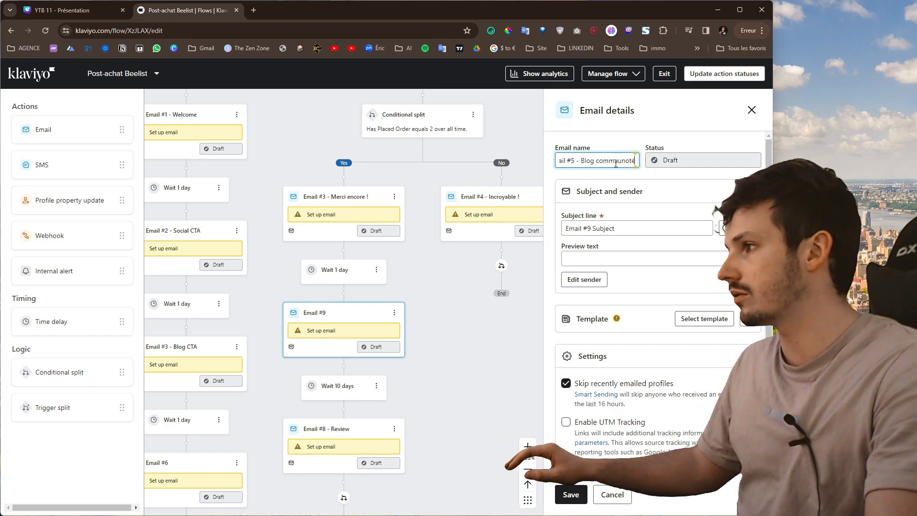
{"action": "right_click", "coordinate": [625, 161]}
{"action": "left_click", "coordinate": [636, 182]}
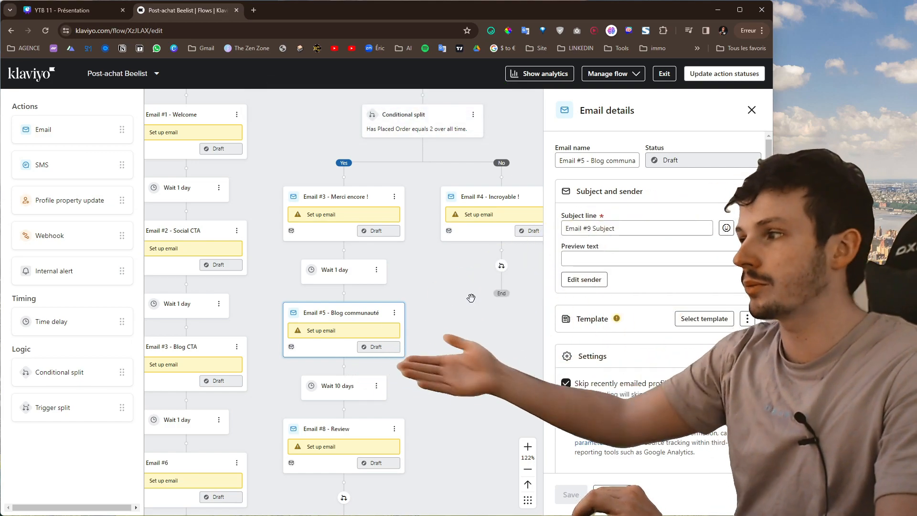
Add a time delay followed by a new email below Email #4 - Incroyable ! in the second split's No branch
{"action": "left_click_drag", "start_coordinate": [493, 290], "coordinate": [390, 348]}
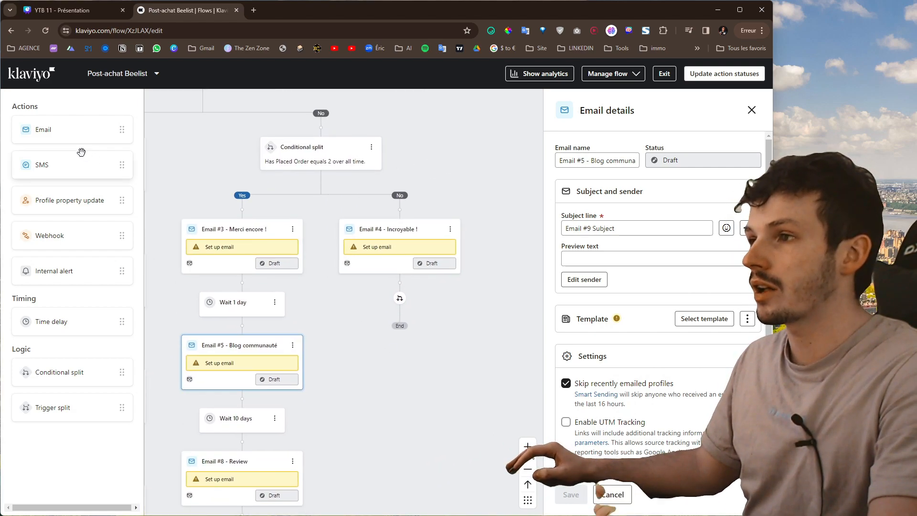
{"action": "left_click_drag", "start_coordinate": [63, 130], "coordinate": [80, 122]}
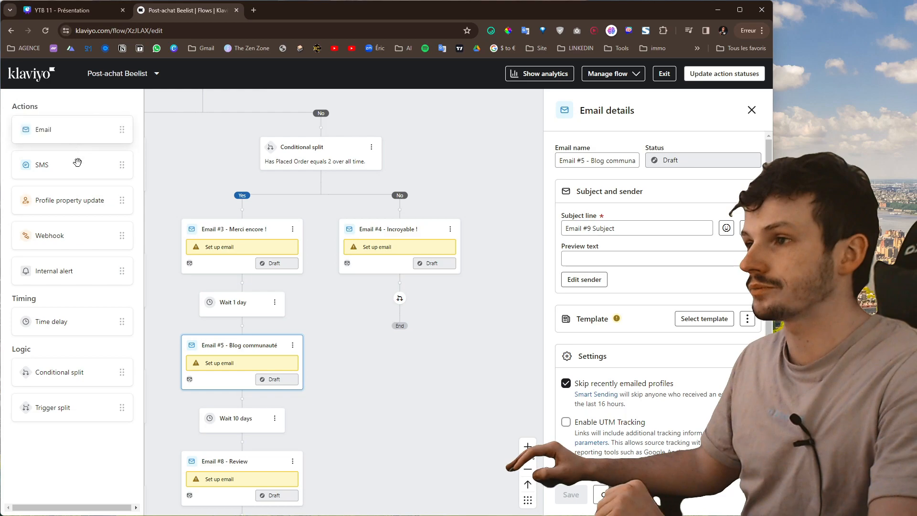
{"action": "left_click_drag", "start_coordinate": [60, 320], "coordinate": [400, 286]}
{"action": "left_click_drag", "start_coordinate": [46, 130], "coordinate": [419, 366]}
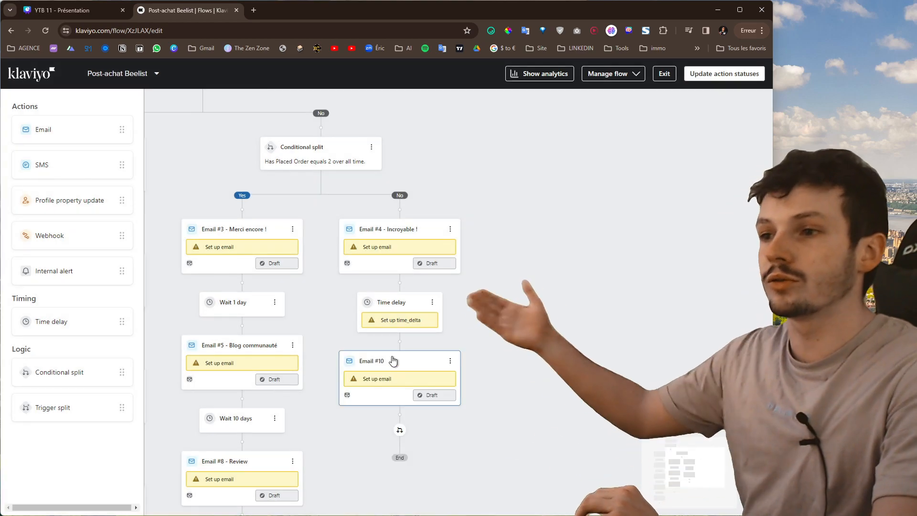
Name the new email below Email #4 - Incroyable ! Email #2 - UGC request, save it and close its details
{"action": "left_click", "coordinate": [393, 360]}
{"action": "left_click", "coordinate": [595, 160]}
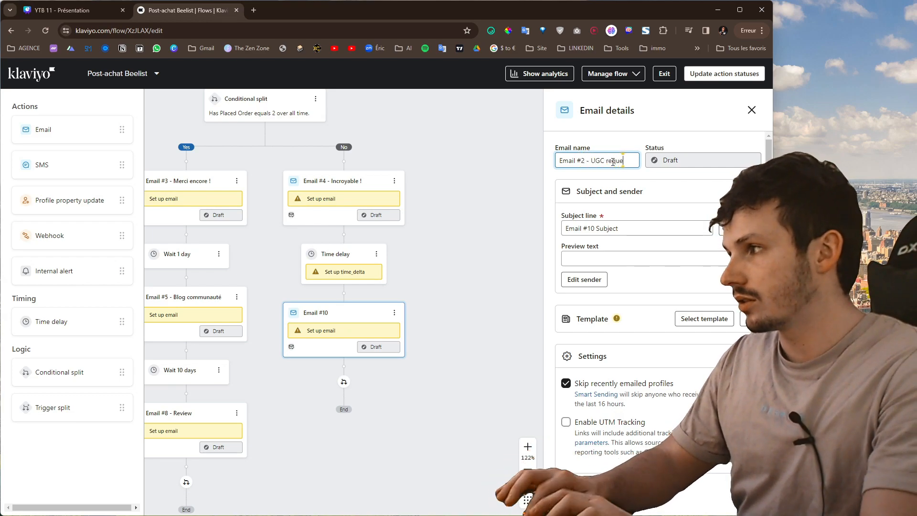
{"action": "left_click", "coordinate": [583, 501]}
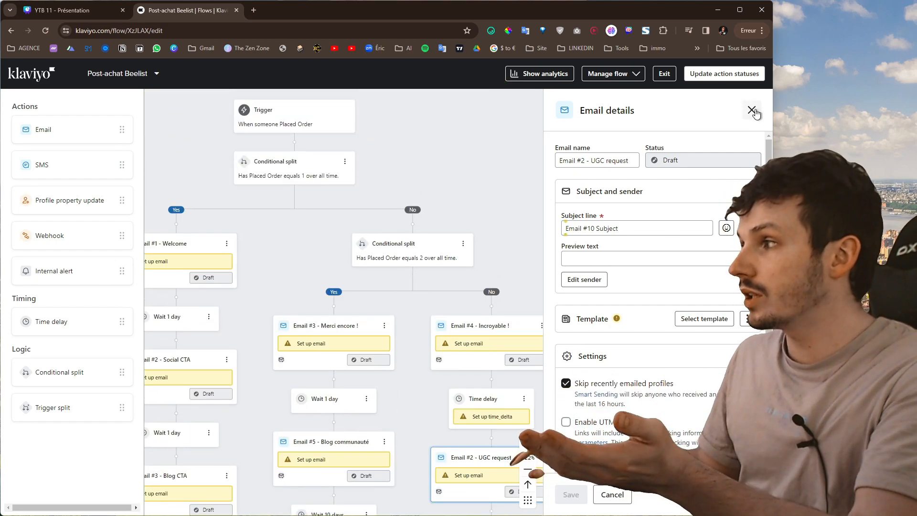
{"action": "left_click", "coordinate": [752, 113]}
Examine the whole post-purchase flow, from the Placed Order trigger through both conditional splits and the email sequences in each branch
{"action": "scroll", "coordinate": [589, 248], "scroll_direction": "down", "scroll_amount": 5}
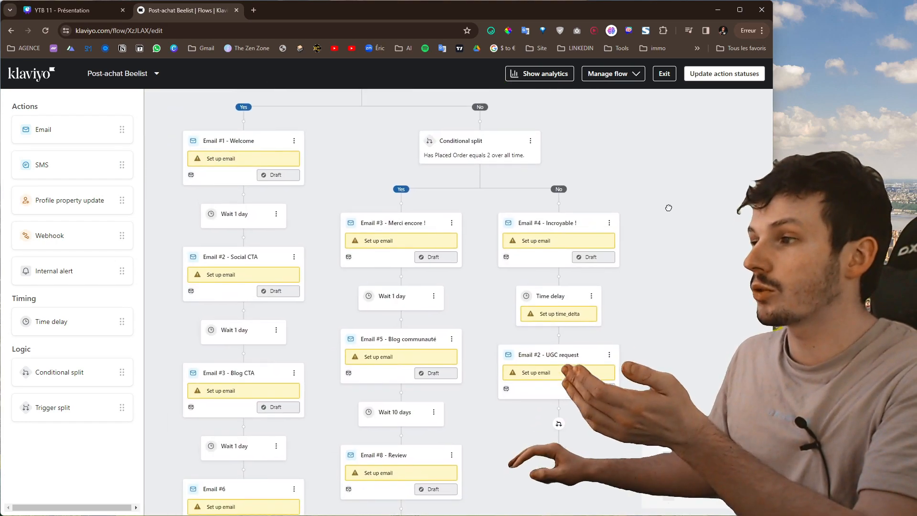
{"action": "left_click_drag", "start_coordinate": [603, 176], "coordinate": [635, 128]}
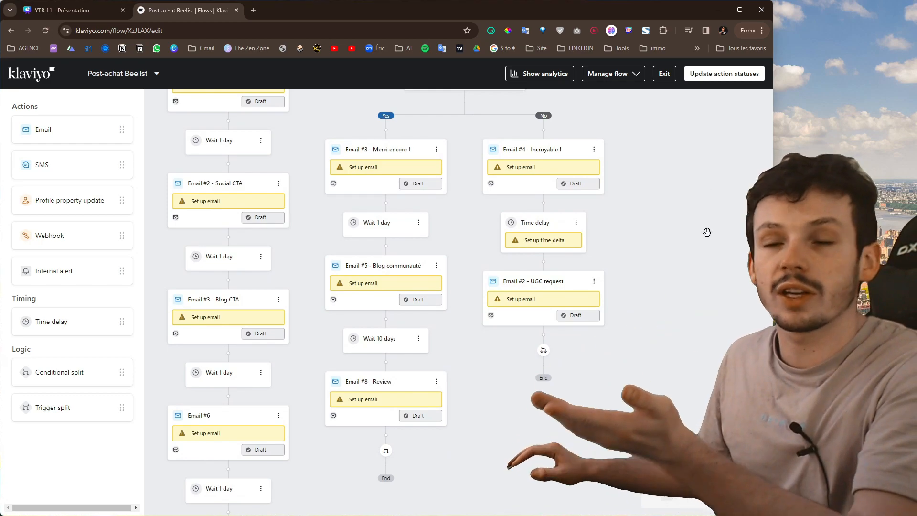
{"action": "left_click_drag", "start_coordinate": [680, 256], "coordinate": [669, 327]}
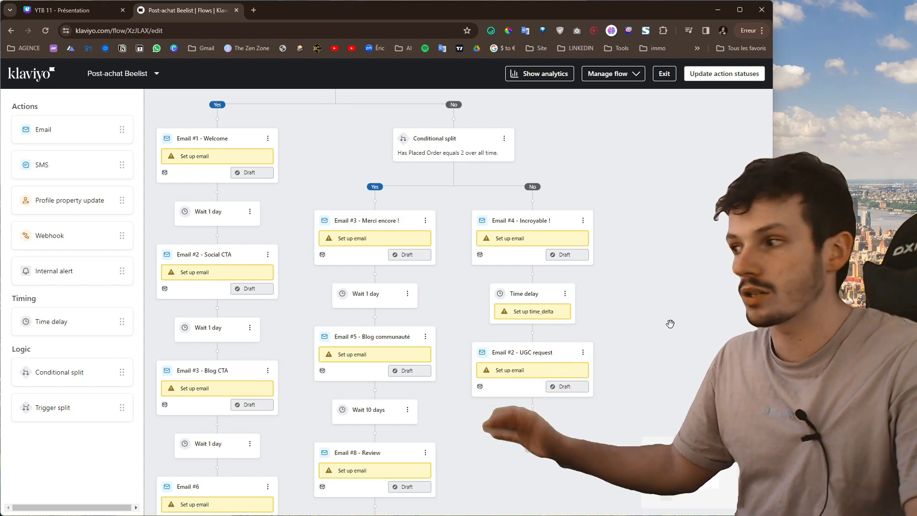
{"action": "scroll", "coordinate": [598, 176], "scroll_direction": "down", "scroll_amount": 3}
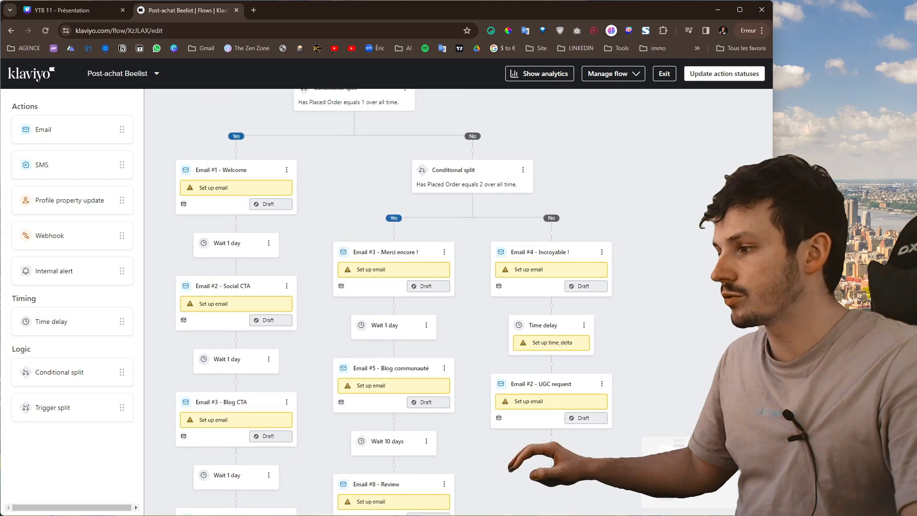
{"action": "scroll", "coordinate": [589, 189], "scroll_direction": "up", "scroll_amount": 3}
{"action": "left_click_drag", "start_coordinate": [446, 175], "coordinate": [510, 284]}
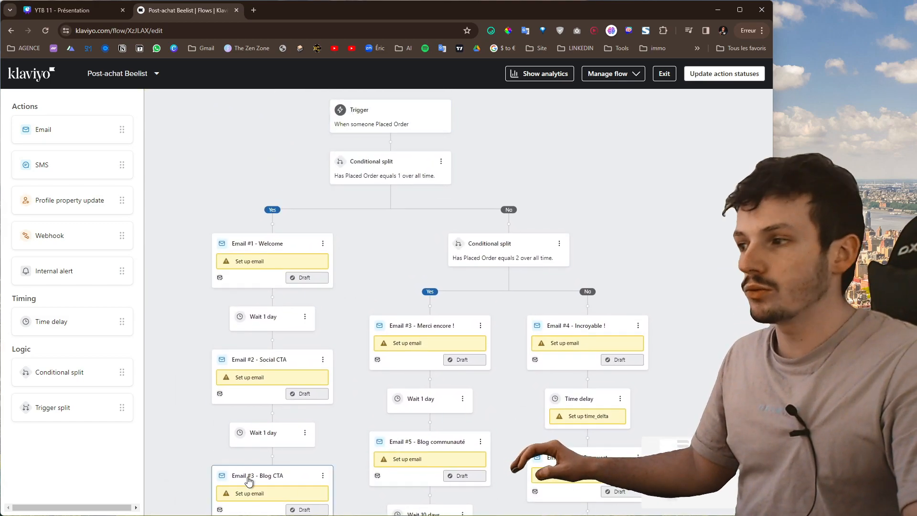
{"action": "mouse_move", "coordinate": [418, 473]}
{"action": "left_mouse_down"}
{"action": "mouse_move", "coordinate": [417, 423]}
{"action": "mouse_move", "coordinate": [409, 457]}
{"action": "left_mouse_up"}
{"action": "left_click_drag", "start_coordinate": [497, 407], "coordinate": [485, 344]}
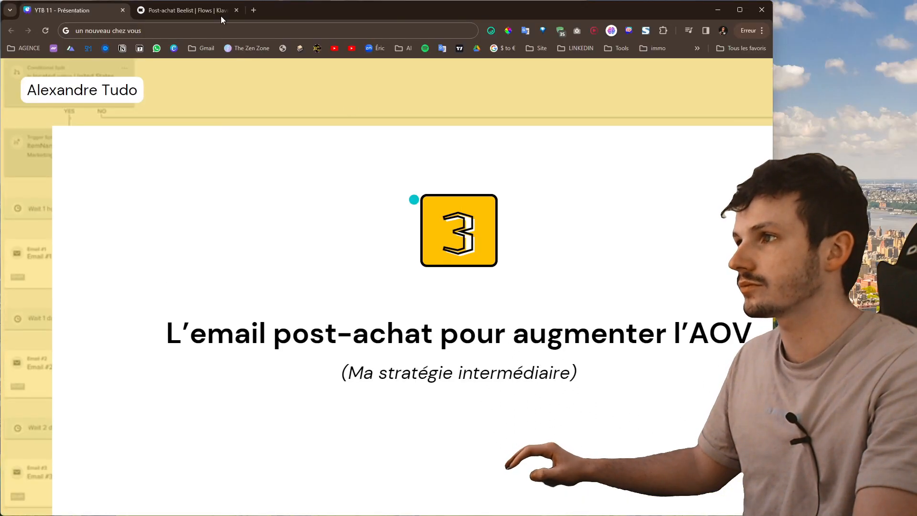
{"action": "left_click", "coordinate": [169, 9]}
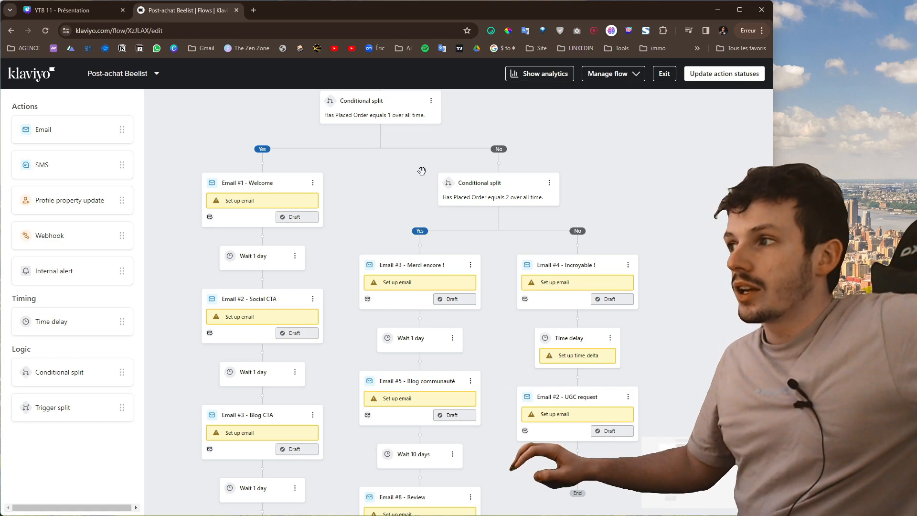
{"action": "left_click_drag", "start_coordinate": [421, 170], "coordinate": [434, 281]}
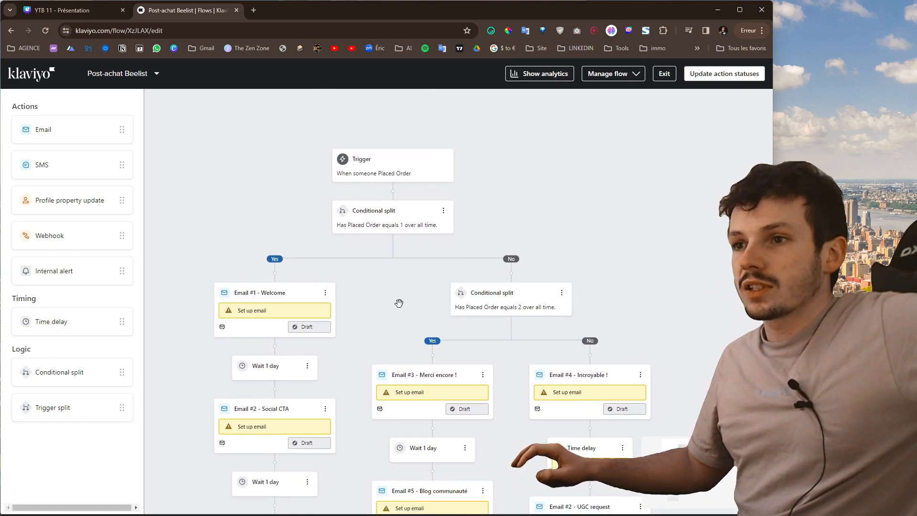